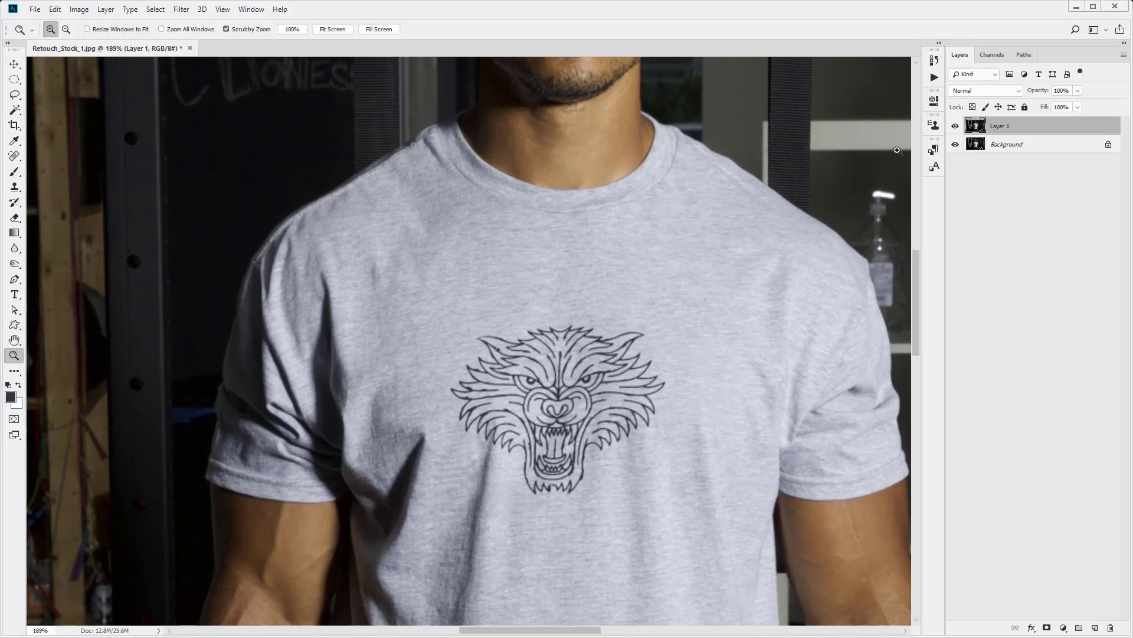
Toggle Layer 1's visibility twice to compare the cleaned shirt against the original lettering.
click(956, 127)
click(955, 127)
click(956, 127)
click(956, 126)
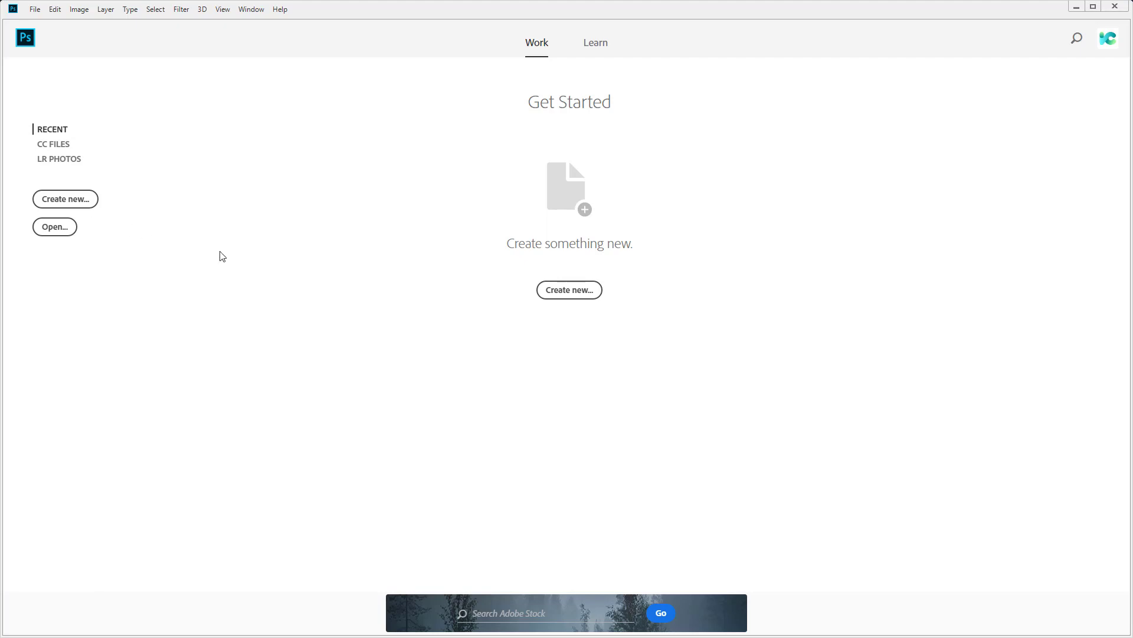
Open Retouch_Stock_1 from the Stock images folder and duplicate its background as Layer 1.
click(53, 231)
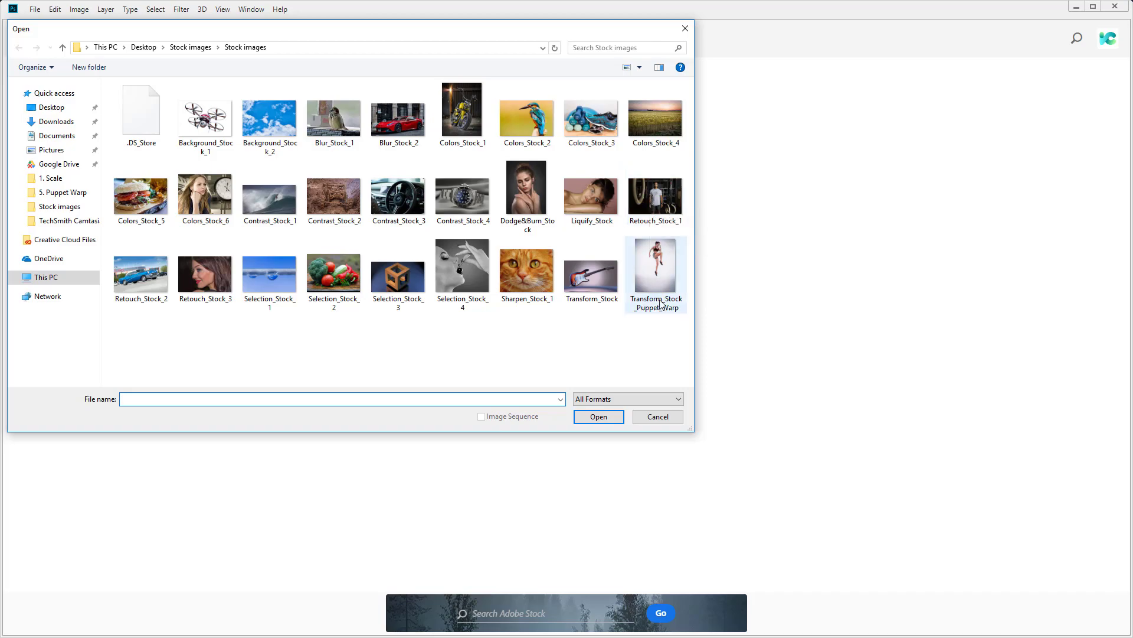
double_click(659, 210)
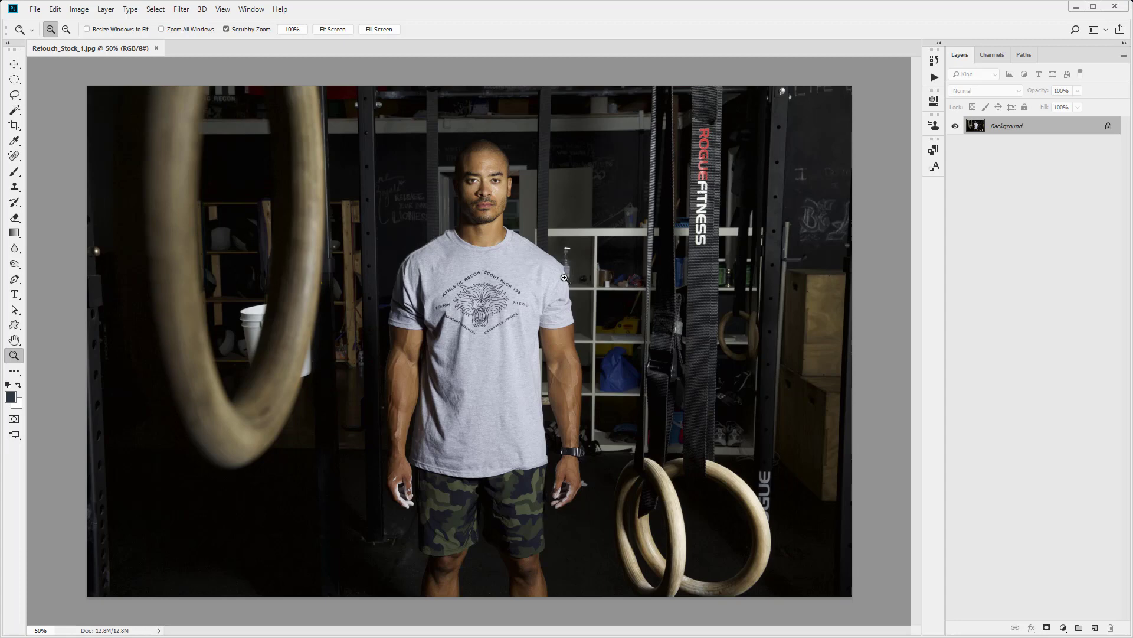
key(ctrl+j)
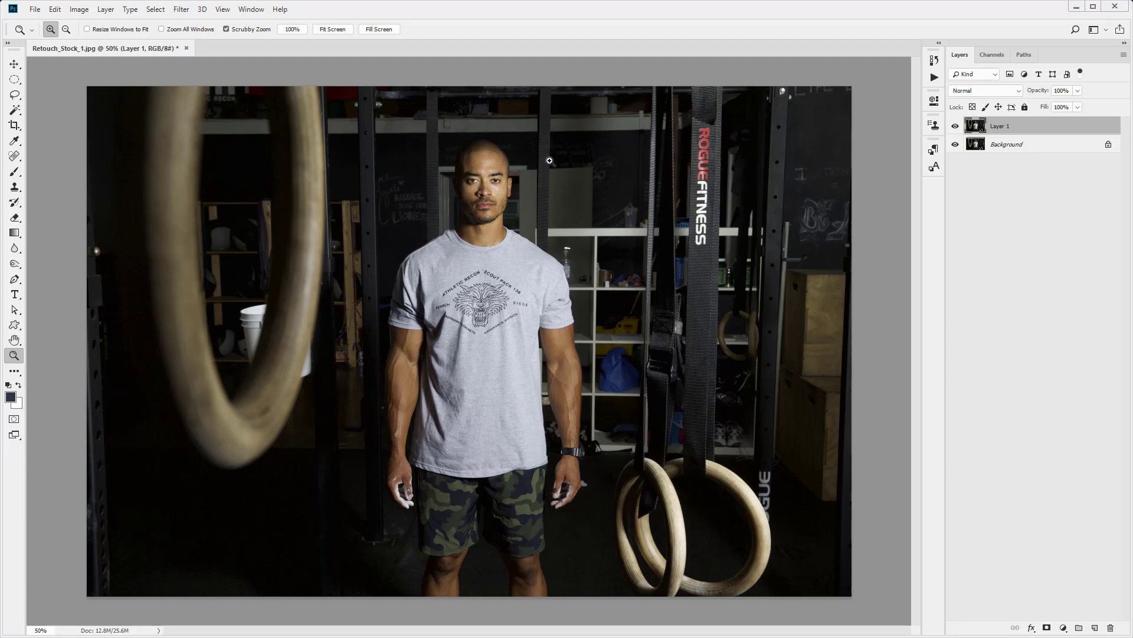
Activate the Clone Stamp with a 20 px brush, keeping Sample set to Current Layer.
click(13, 186)
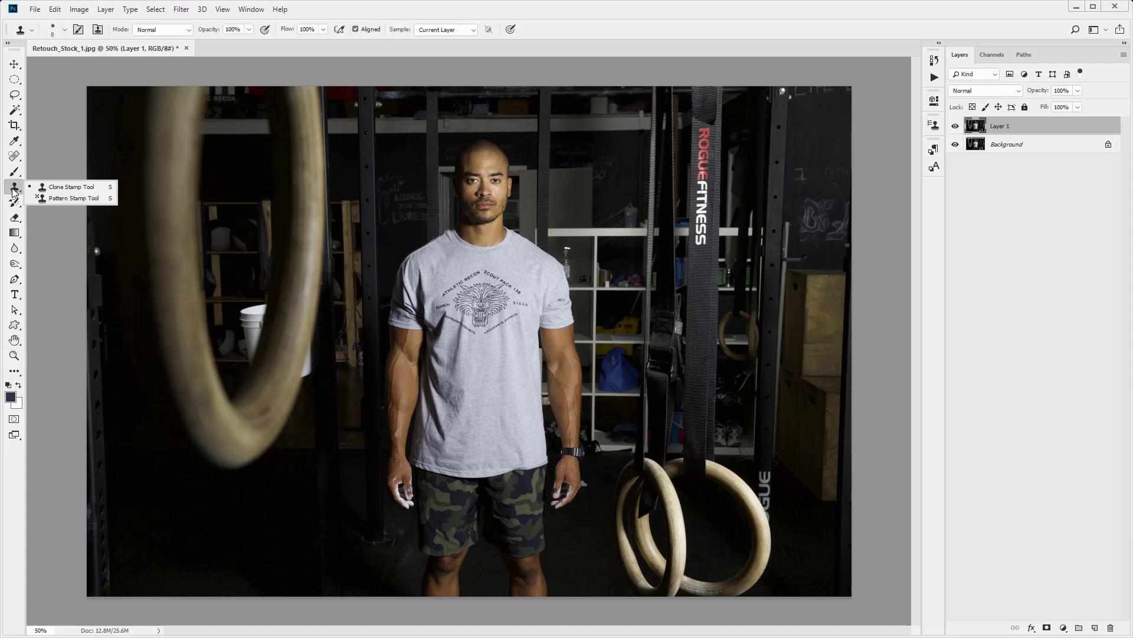
click(64, 188)
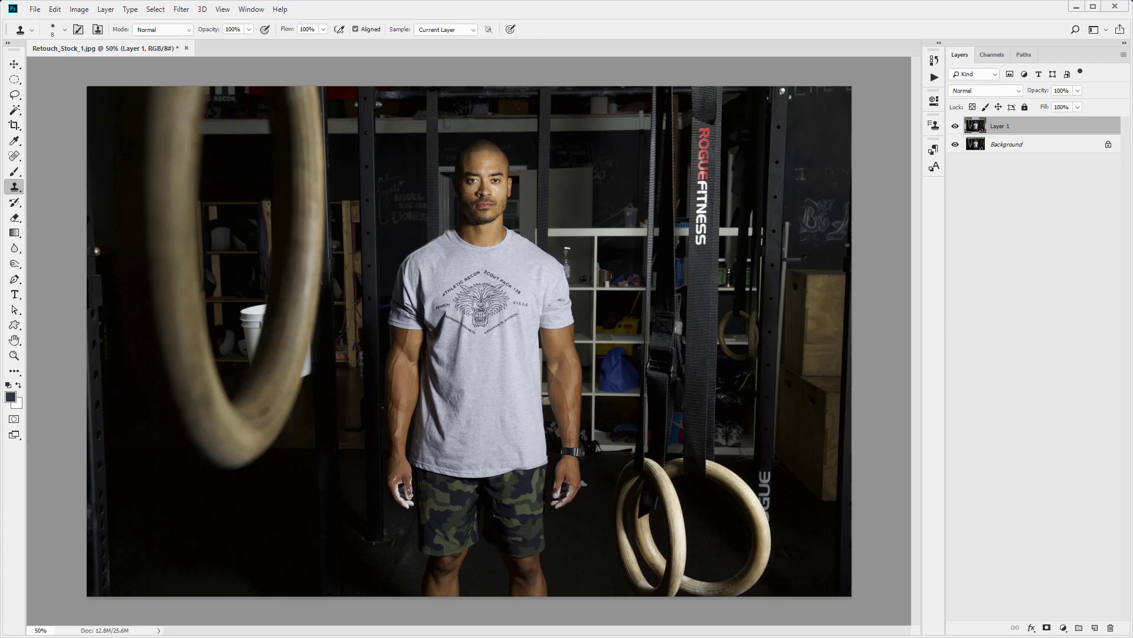
key(bracketright)
click(445, 30)
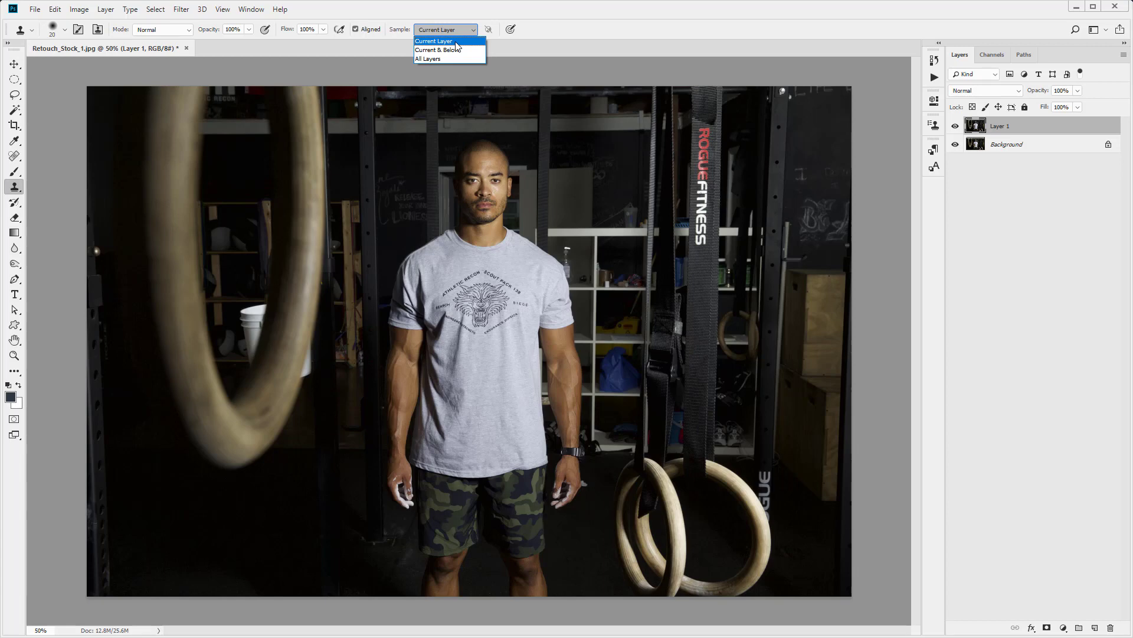
click(448, 42)
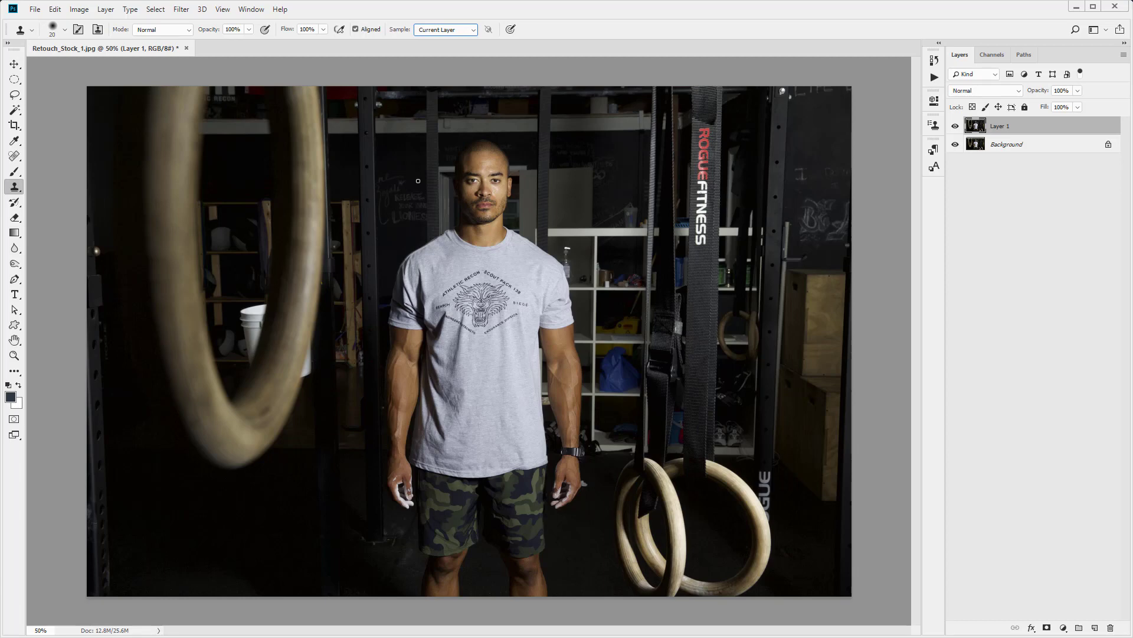
Dismiss the missing-source warning and set the clone brush to 70 px with 0% hardness.
click(412, 202)
click(546, 252)
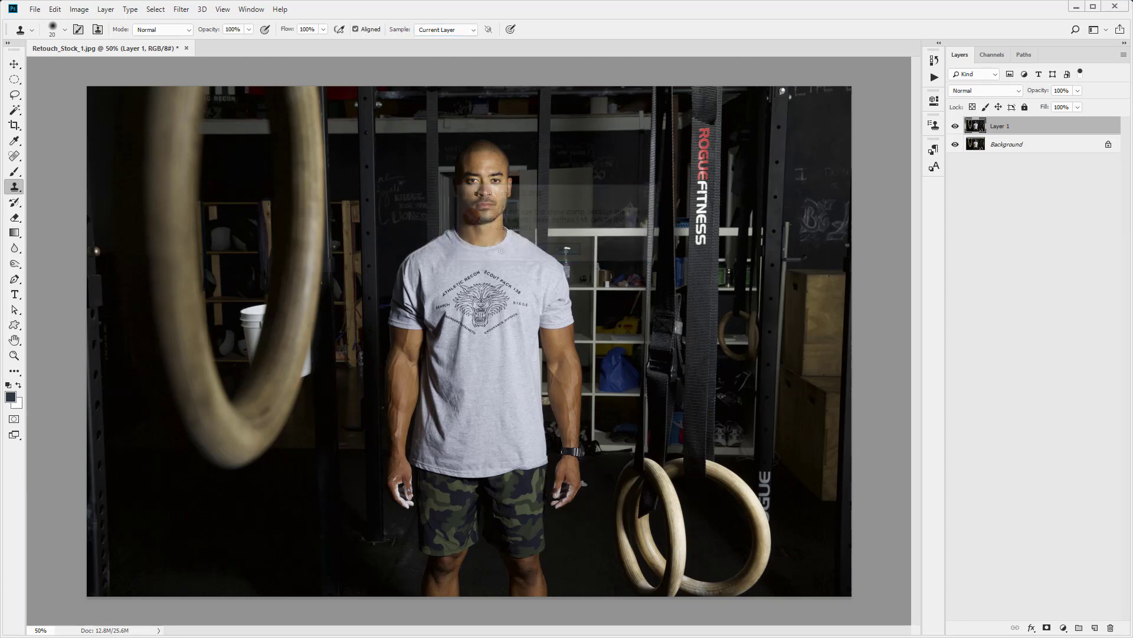
key(bracketright)
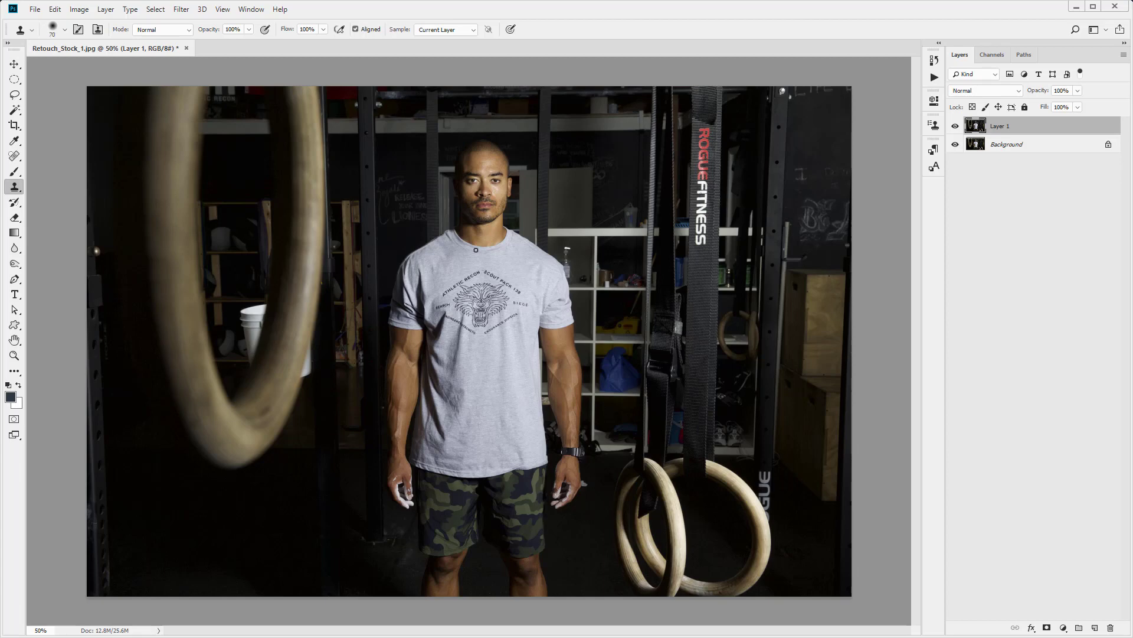
right_click(430, 254)
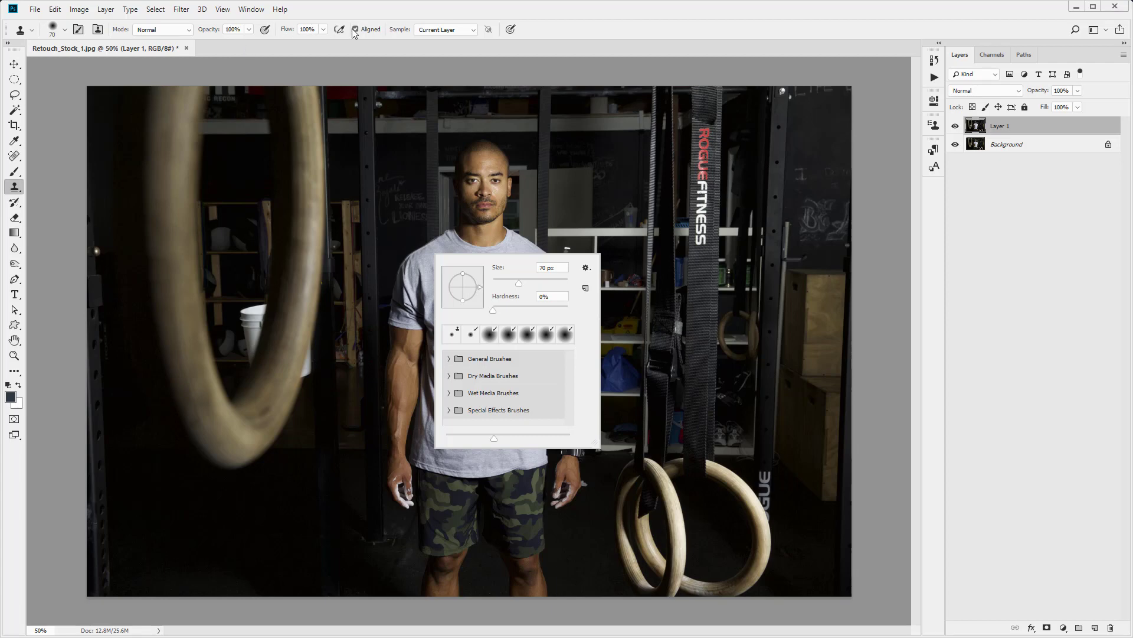
key(Escape)
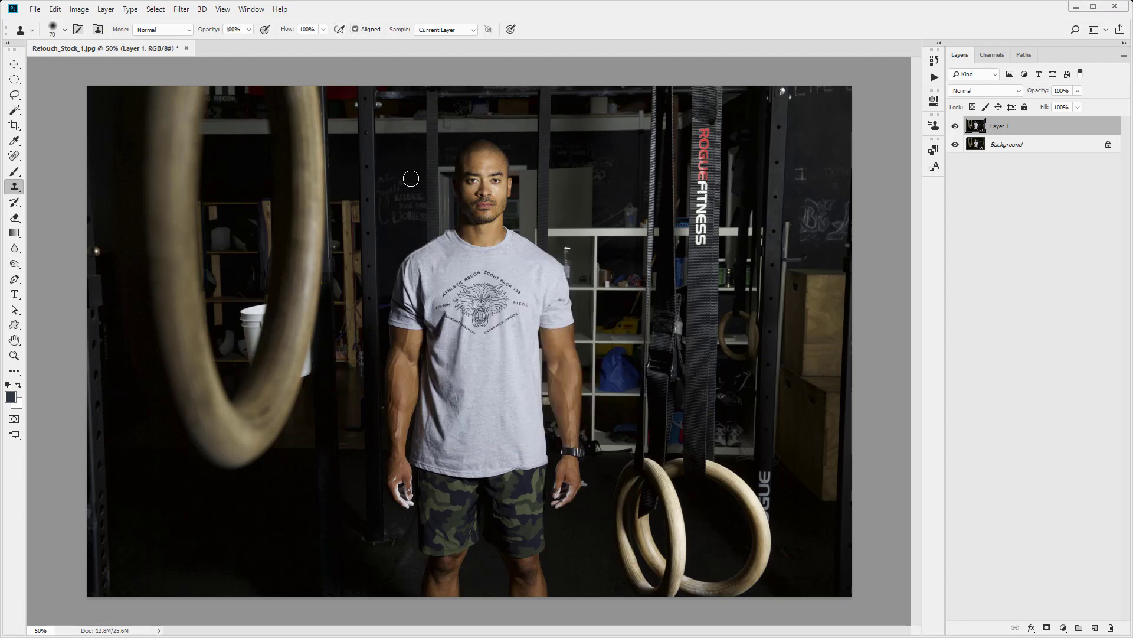
Zoom in on the shirt logo, ending at 400% around the word SIEGE.
click(14, 355)
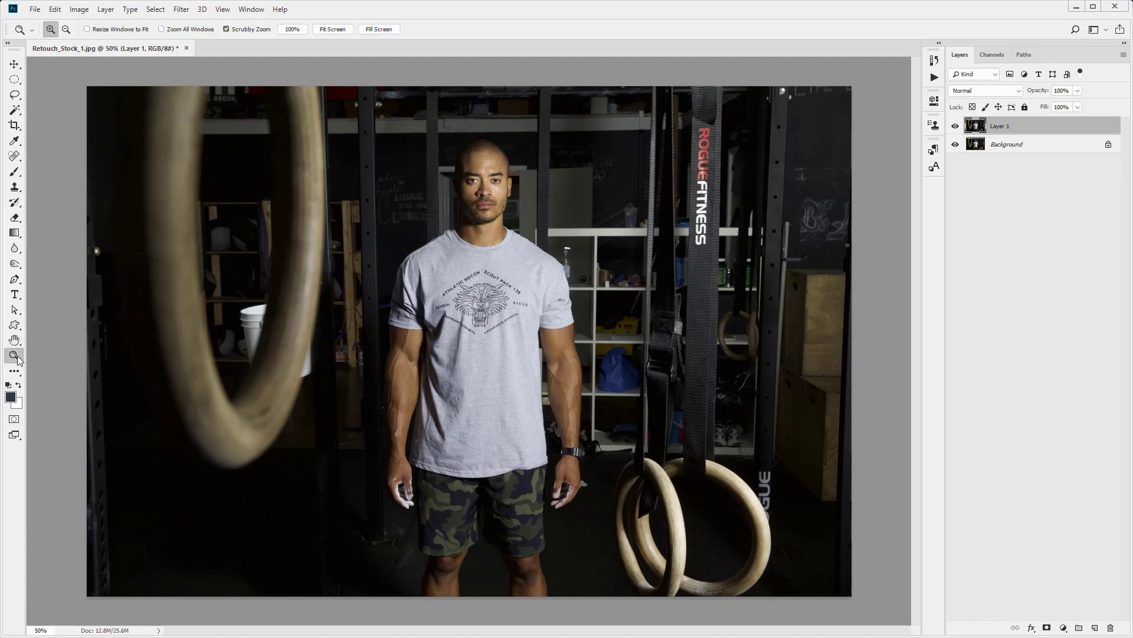
click(490, 309)
click(489, 310)
click(490, 309)
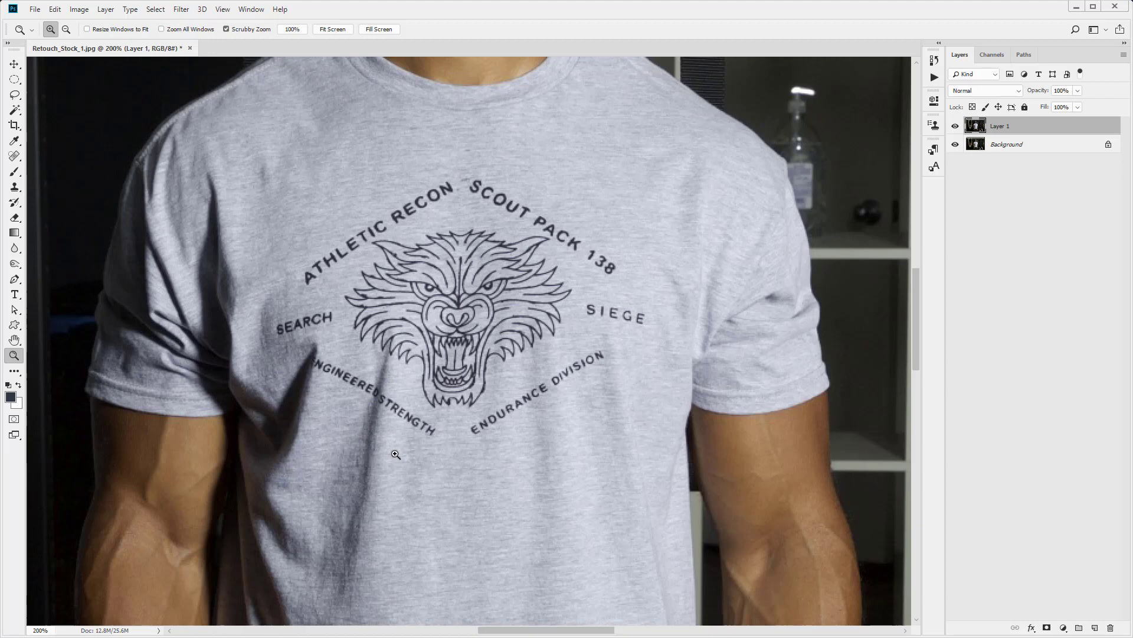
scroll(584, 384, down, 3)
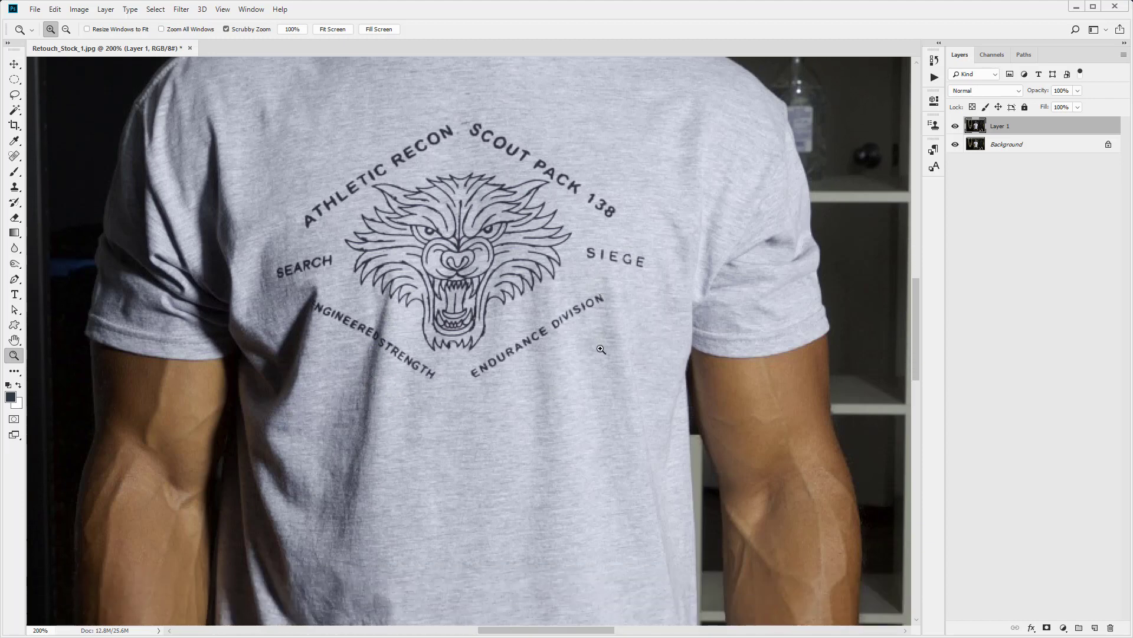
scroll(533, 324, up, 2)
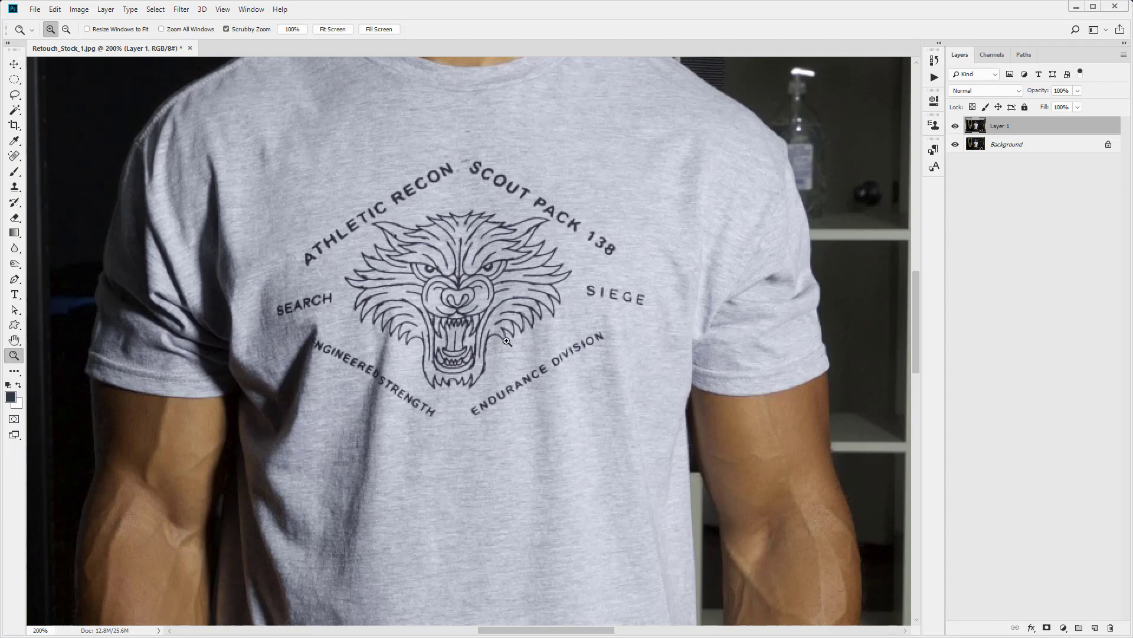
click(661, 285)
click(663, 287)
scroll(608, 302, up, 1)
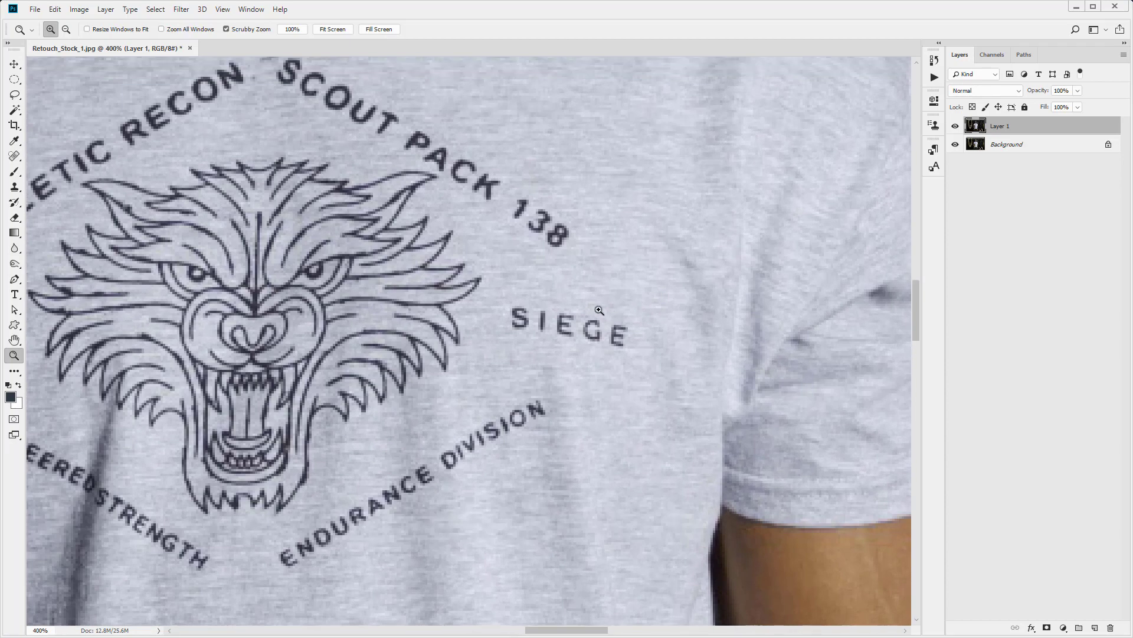
Switch to a 10 px Clone Stamp and dismiss the missing clone source warning.
drag(15, 187, 58, 188)
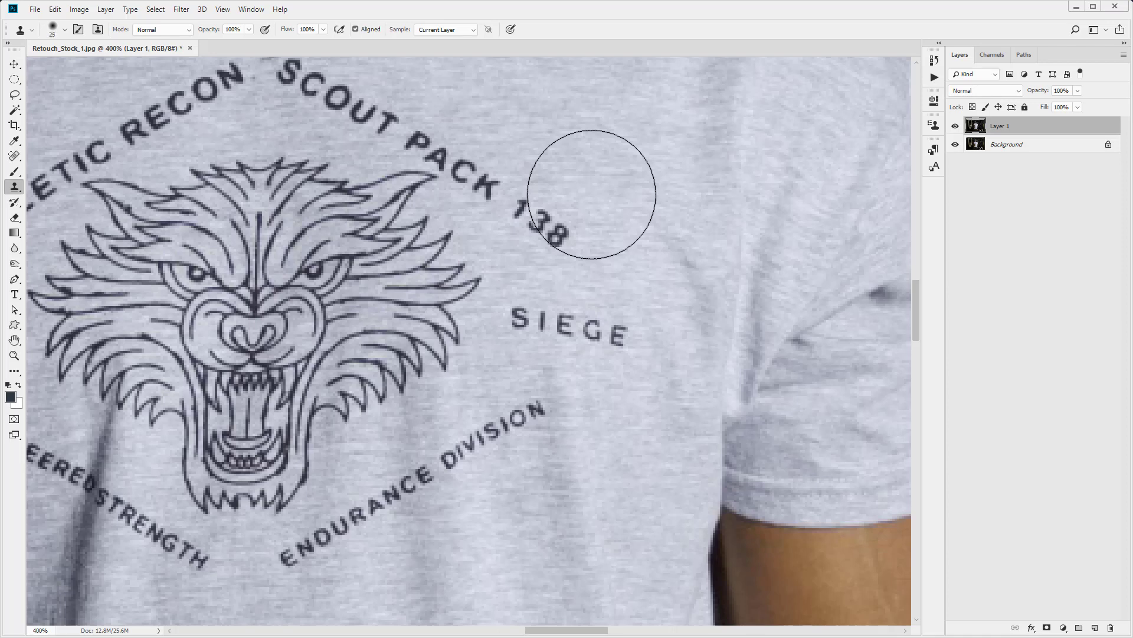
key(bracketleft)
key(bracketleft)
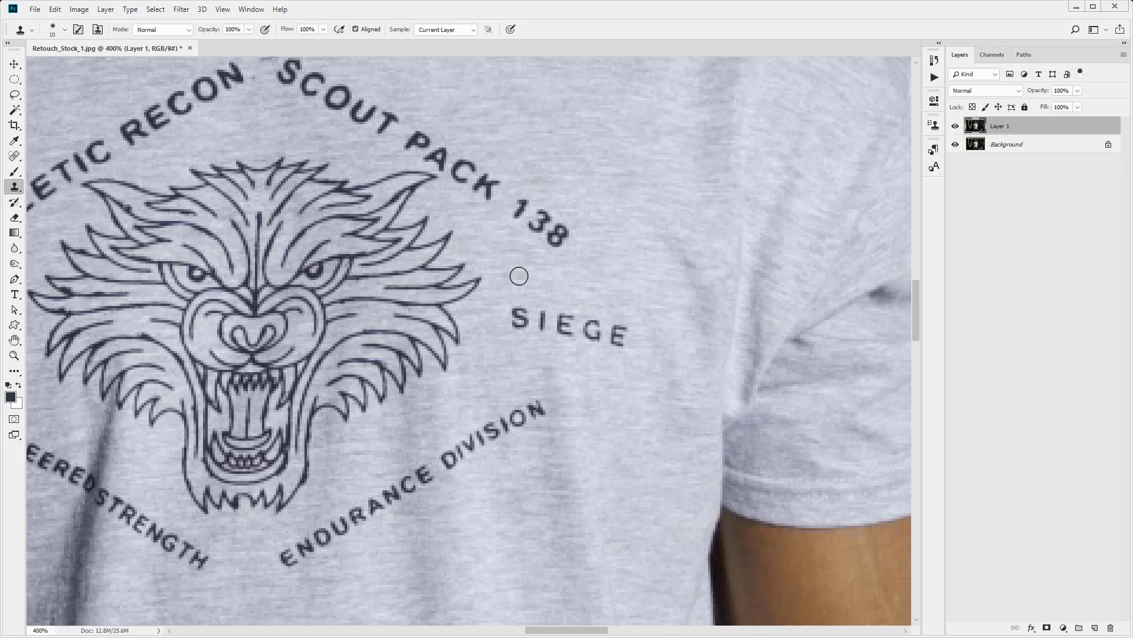
click(519, 276)
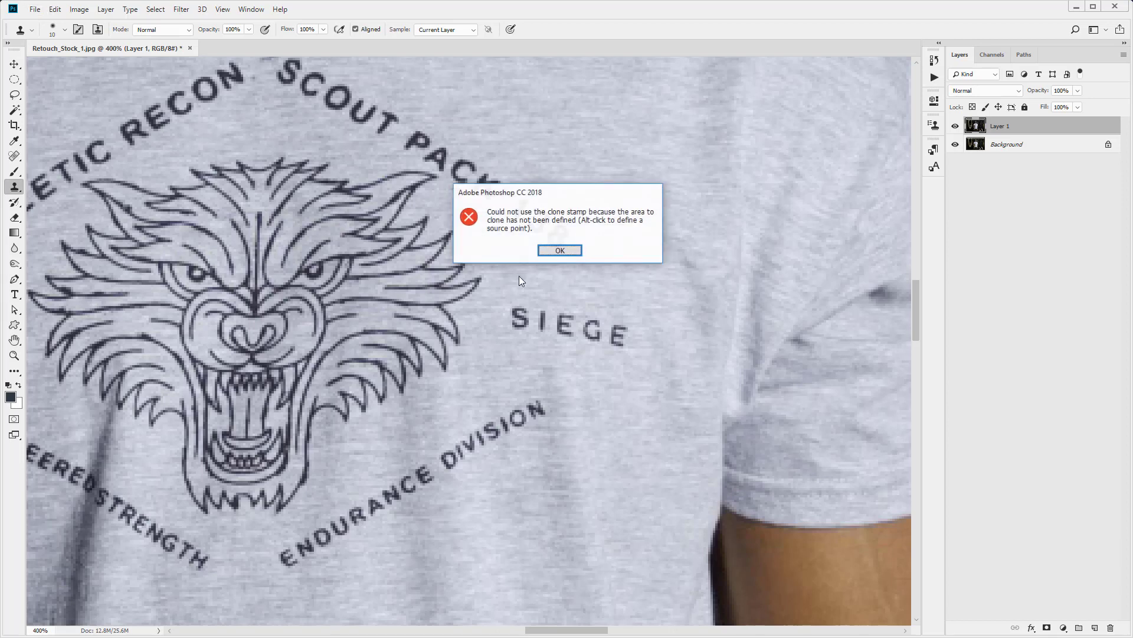
click(551, 247)
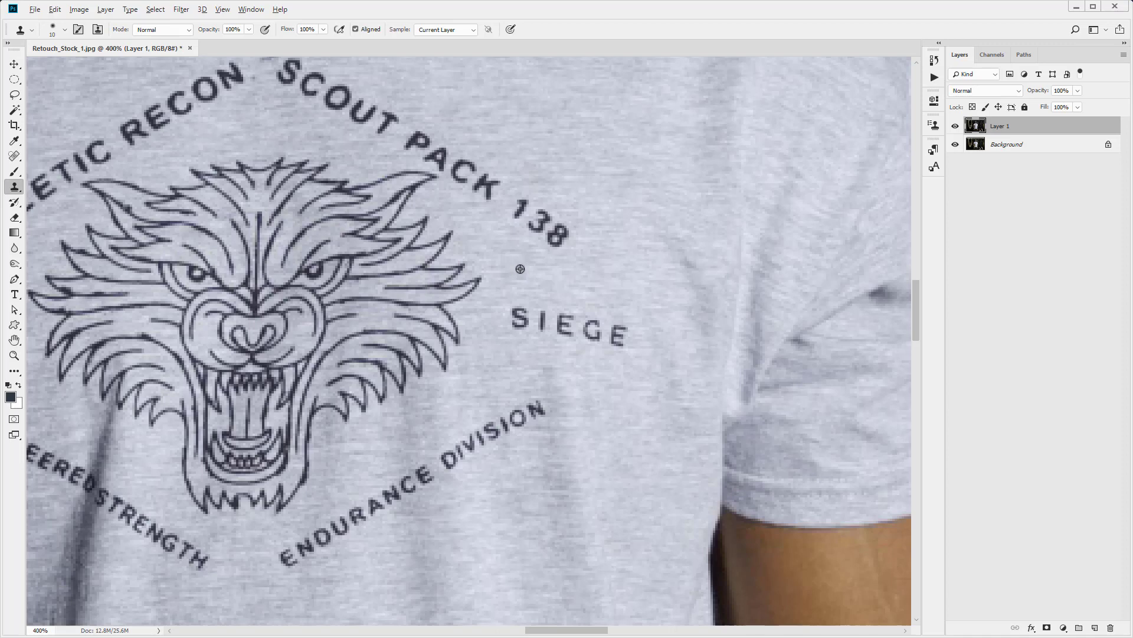
Sample clean fabric near SIEGE and paint it over all the letters.
alt+click(519, 272)
drag(519, 310, 518, 308)
mouse_move(517, 308)
mouse_down()
mouse_move(630, 323)
mouse_move(514, 306)
mouse_move(624, 319)
mouse_up()
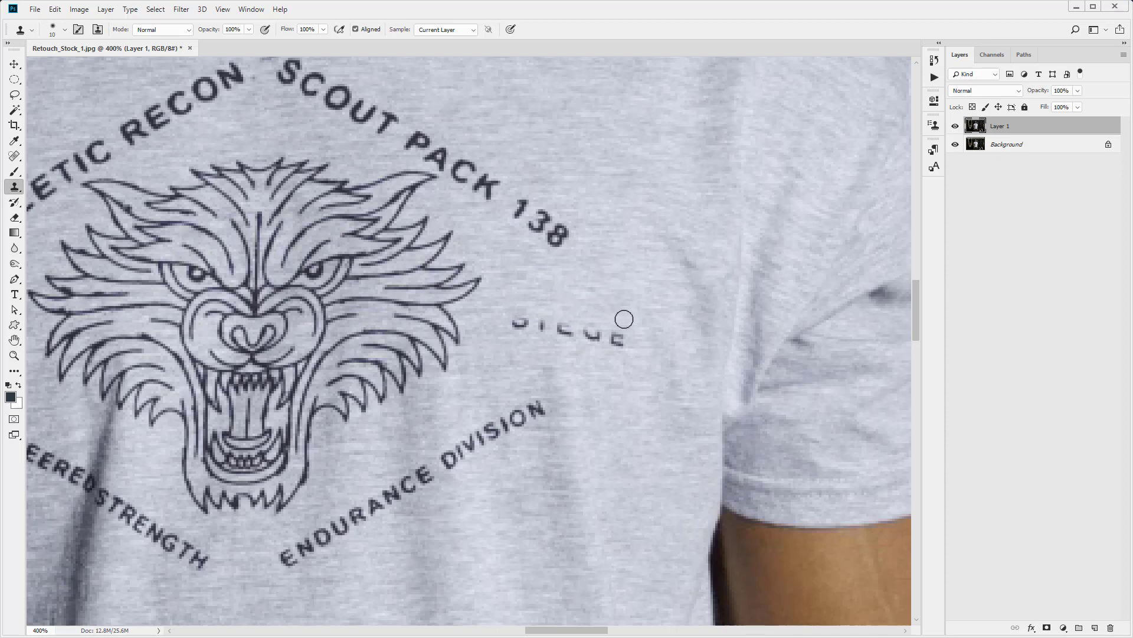
alt+click(621, 367)
mouse_move(616, 346)
mouse_down()
mouse_move(608, 341)
mouse_move(626, 338)
mouse_move(508, 326)
mouse_up()
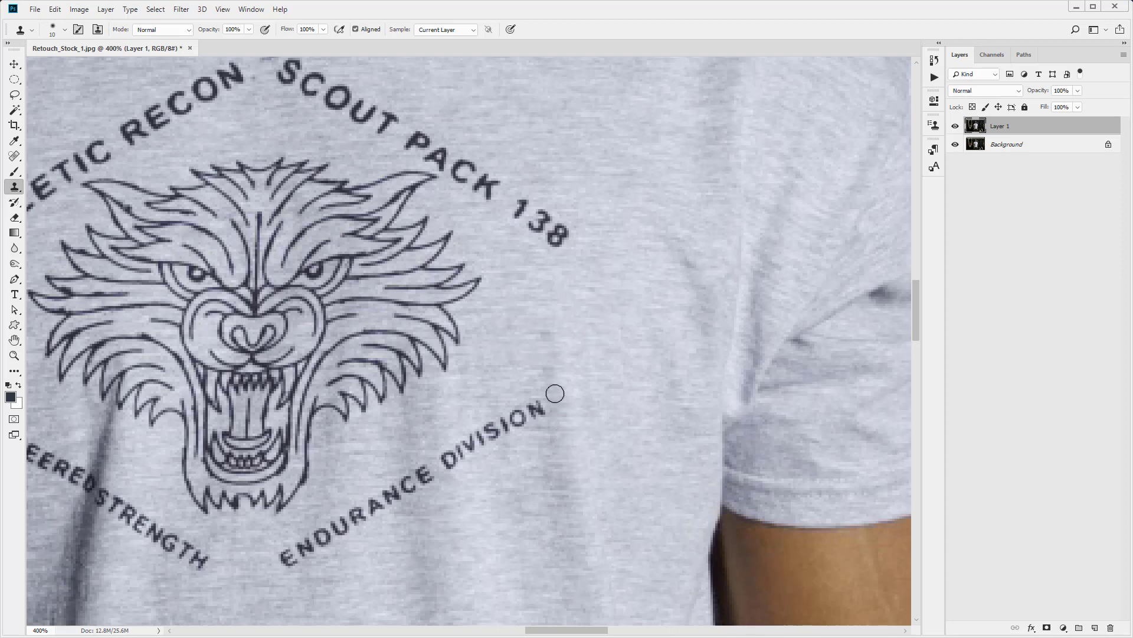
click(11, 356)
right_click(378, 308)
click(416, 321)
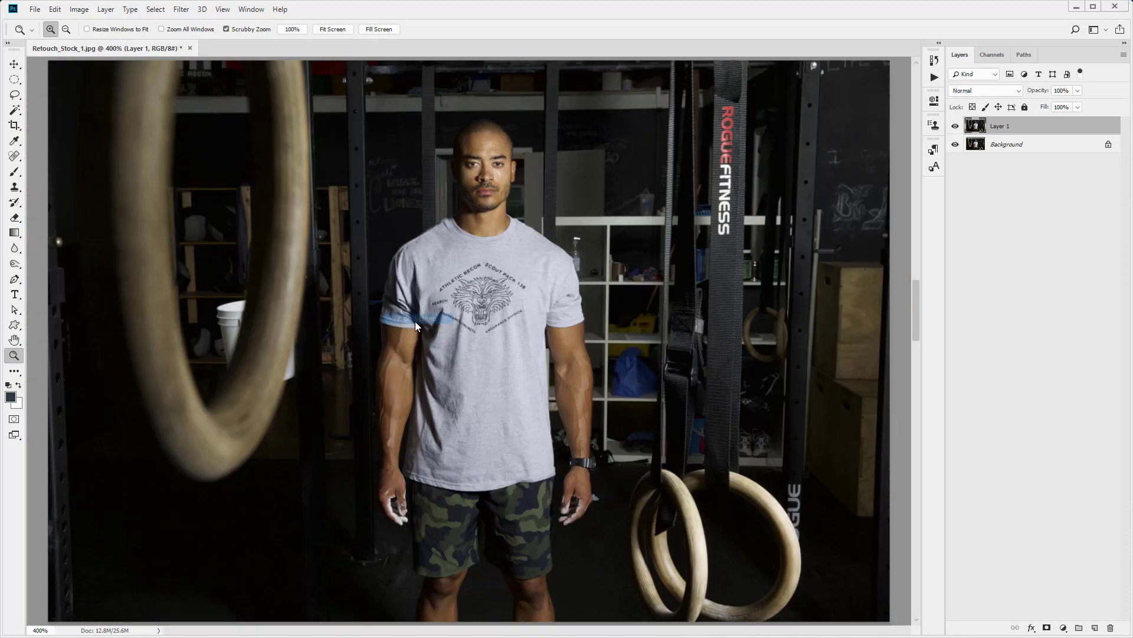
drag(534, 288, 533, 288)
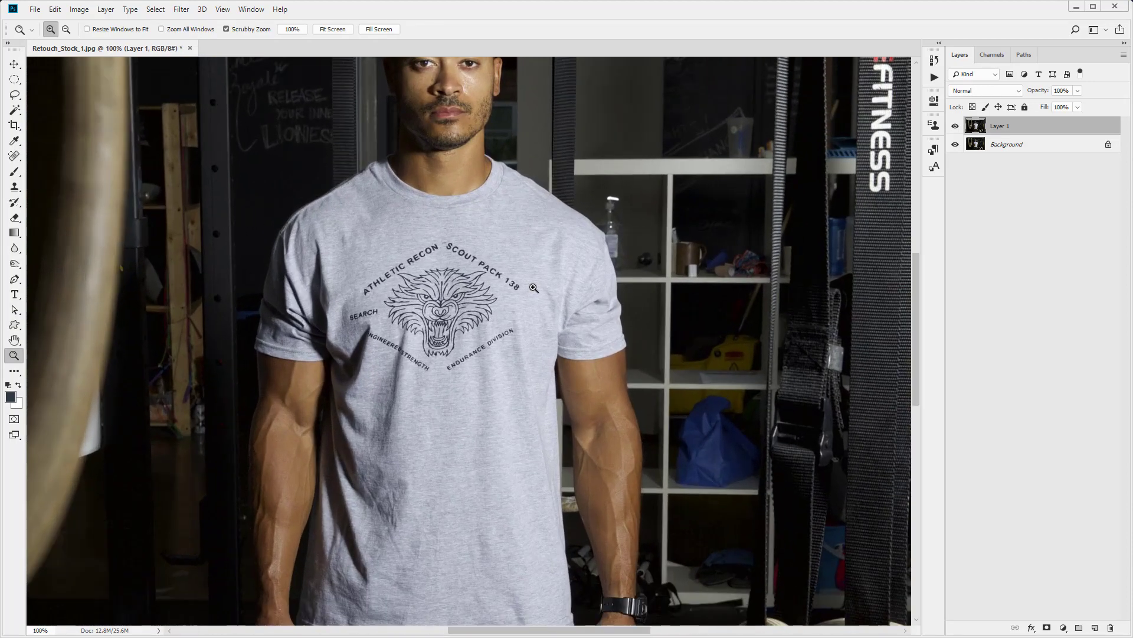
alt+click(955, 127)
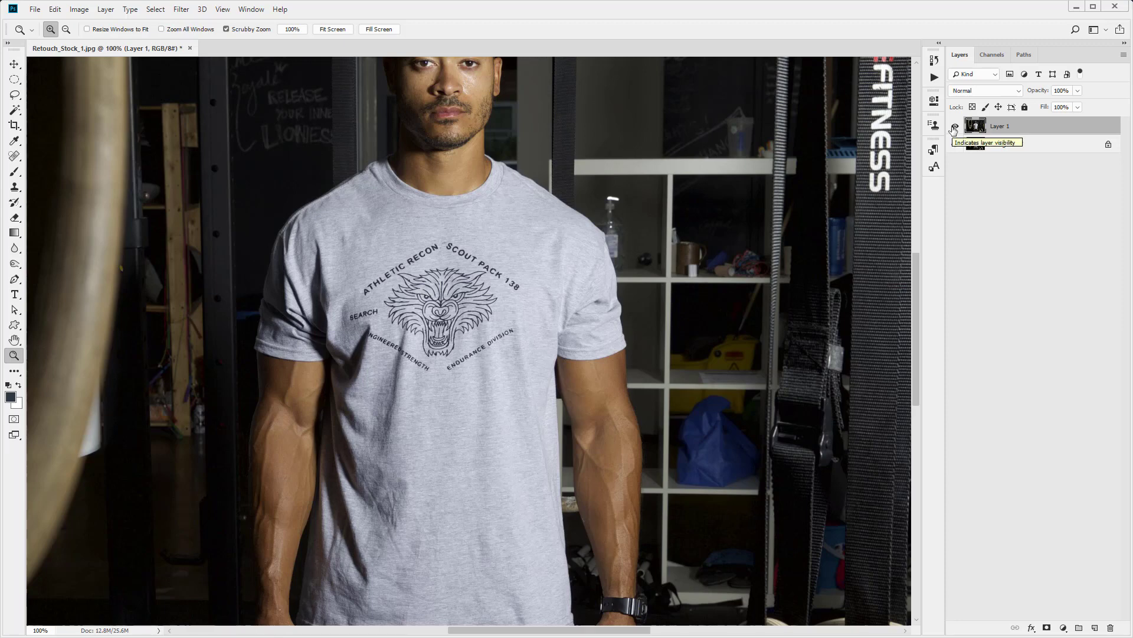
alt+click(954, 127)
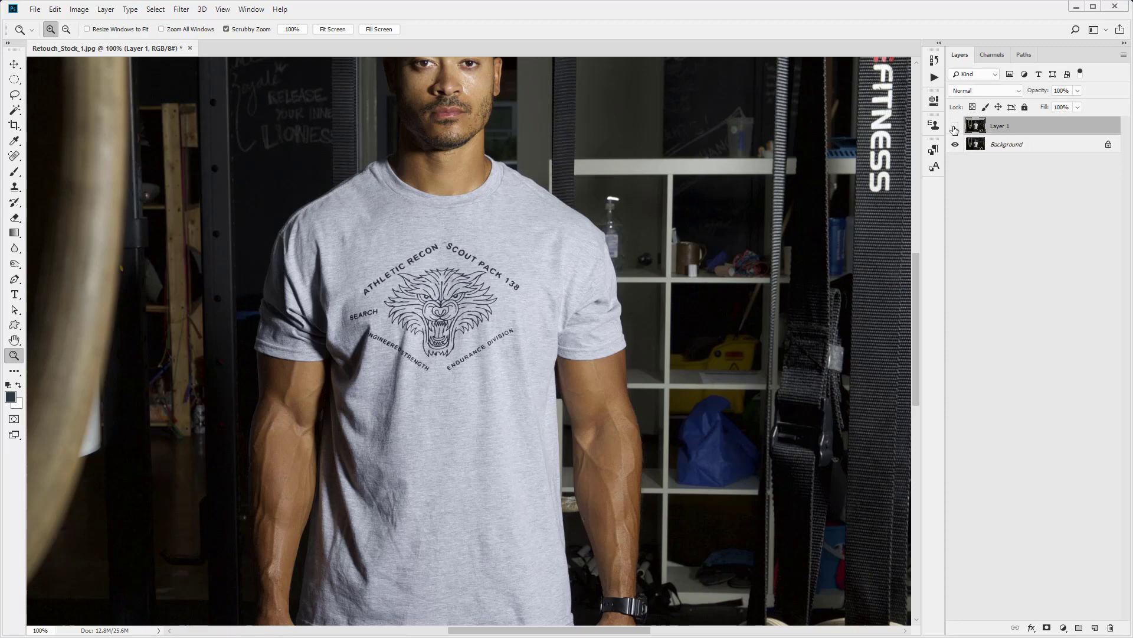
click(955, 127)
click(954, 126)
drag(518, 325, 500, 325)
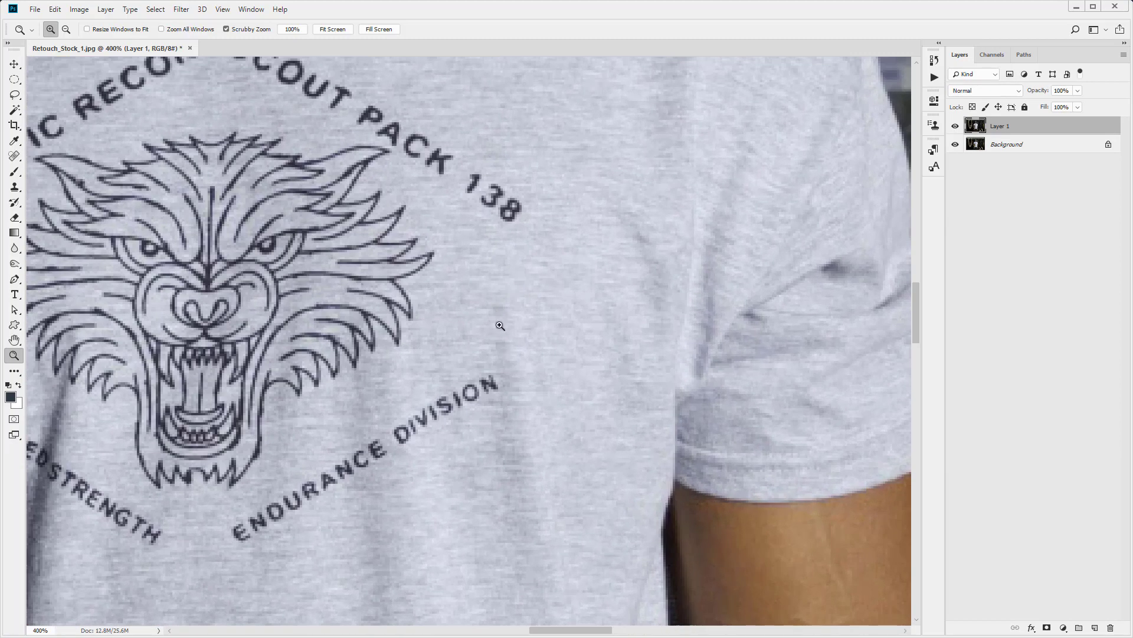
click(15, 186)
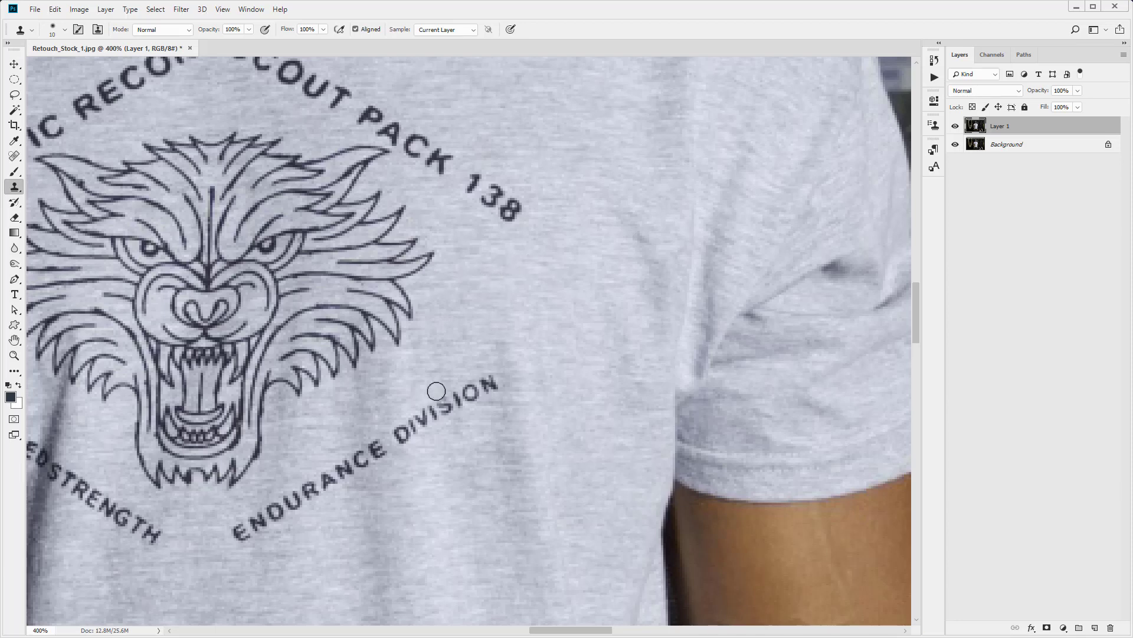
click(14, 355)
right_click(204, 334)
click(213, 341)
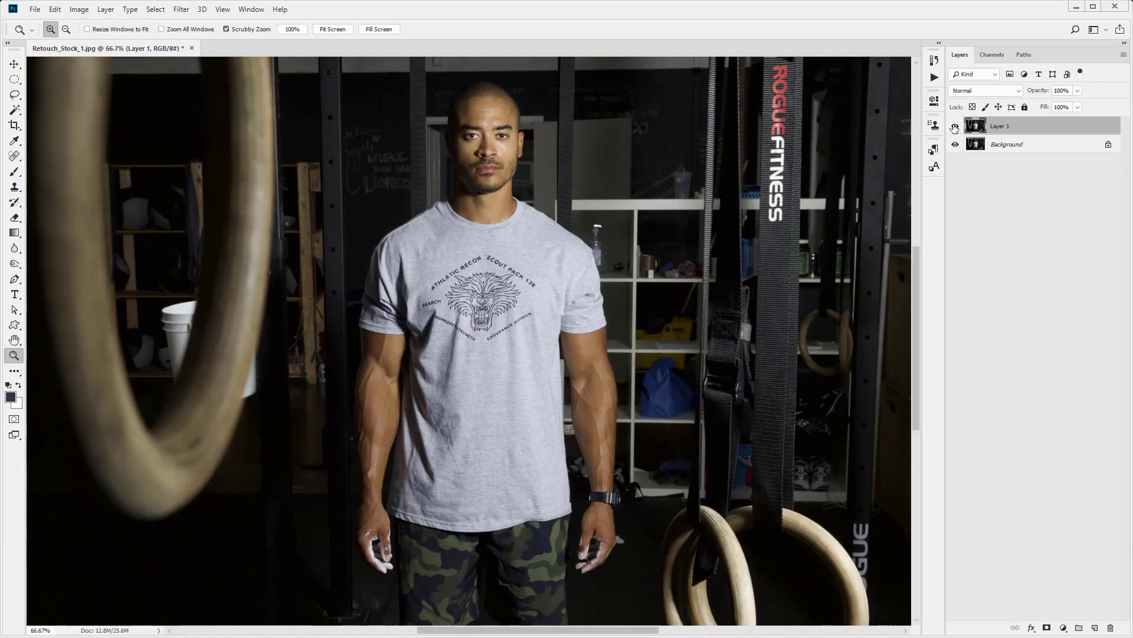
click(954, 126)
click(954, 126)
click(955, 125)
click(955, 126)
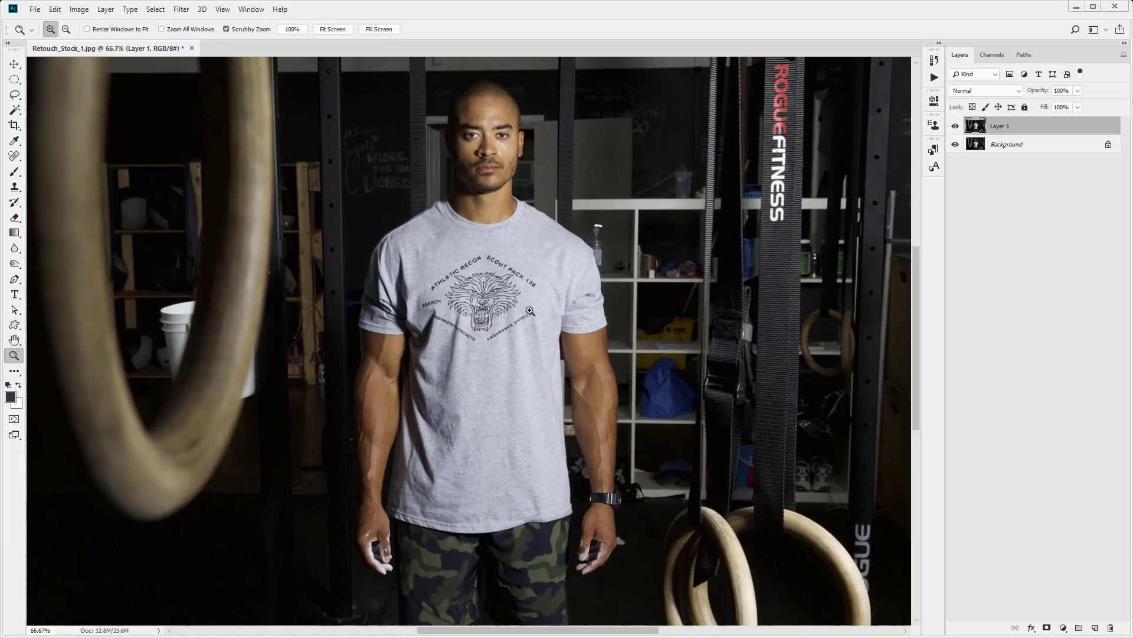
Zoom to 300%, sample plain fabric, and clone over the end of DIVISION, undoing a bad stroke.
drag(519, 319, 340, 406)
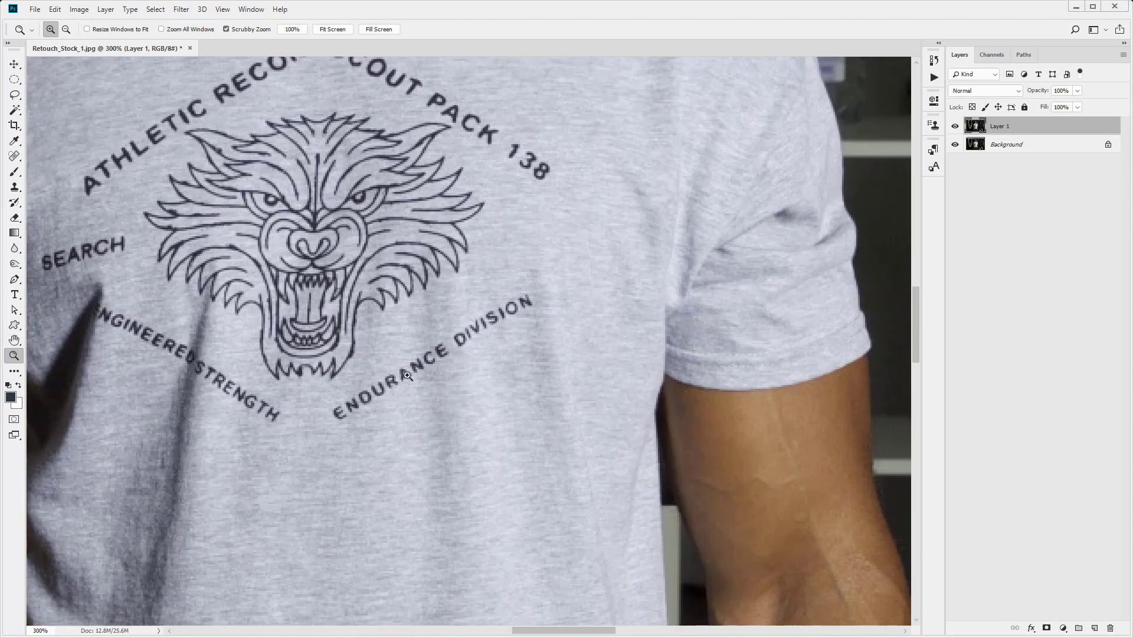
click(15, 187)
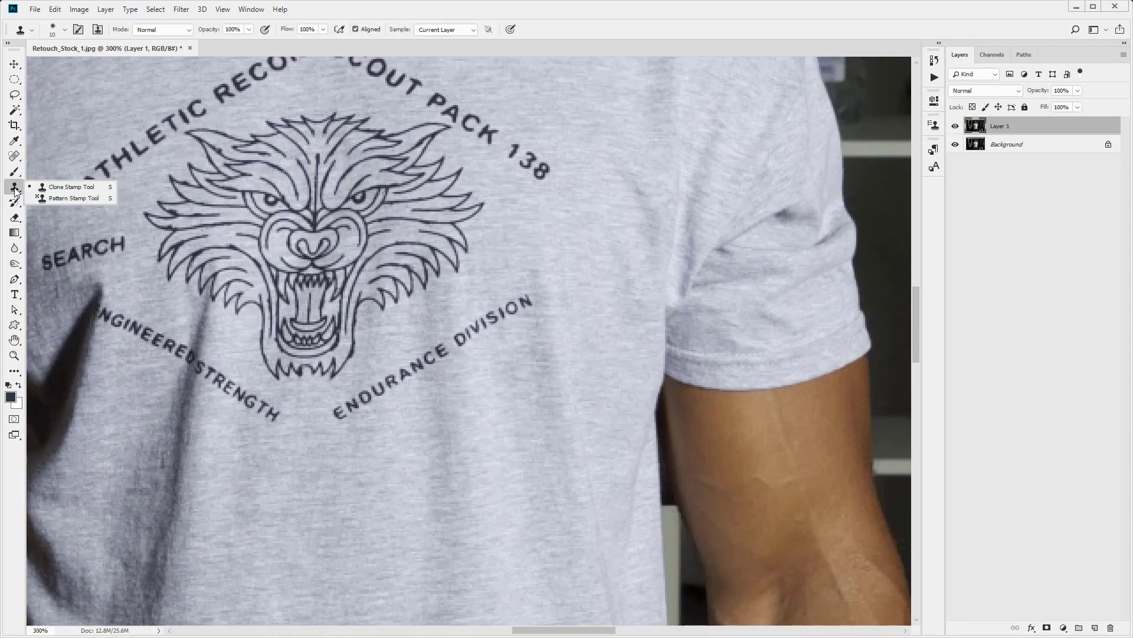
click(56, 187)
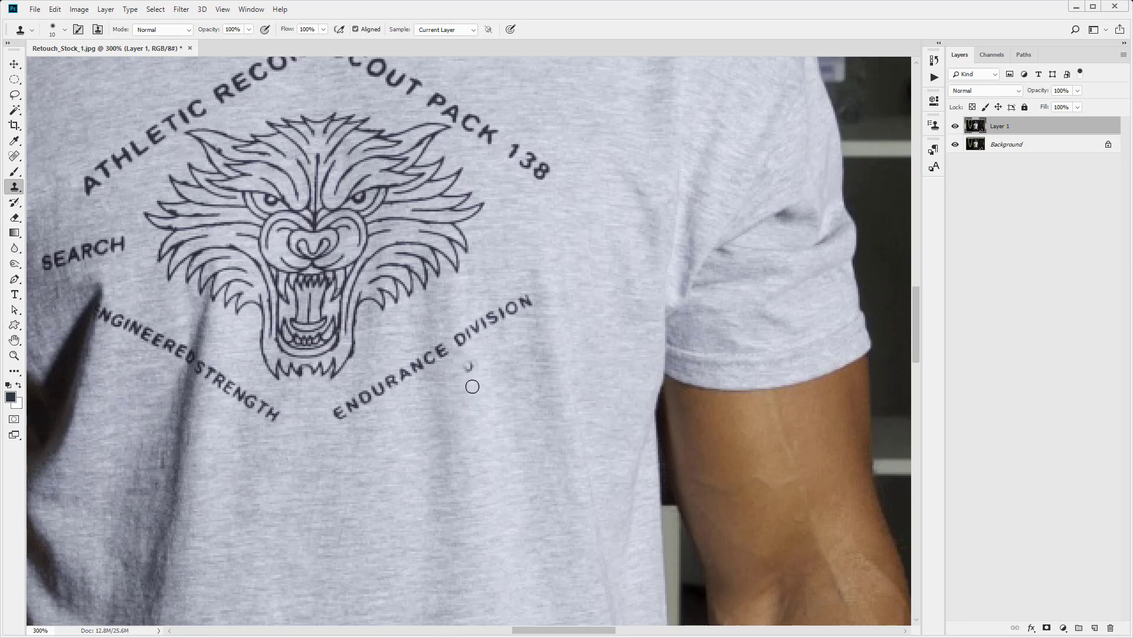
click(470, 368)
key(alt)
alt+click(523, 276)
drag(525, 293, 480, 315)
key(ctrl+z)
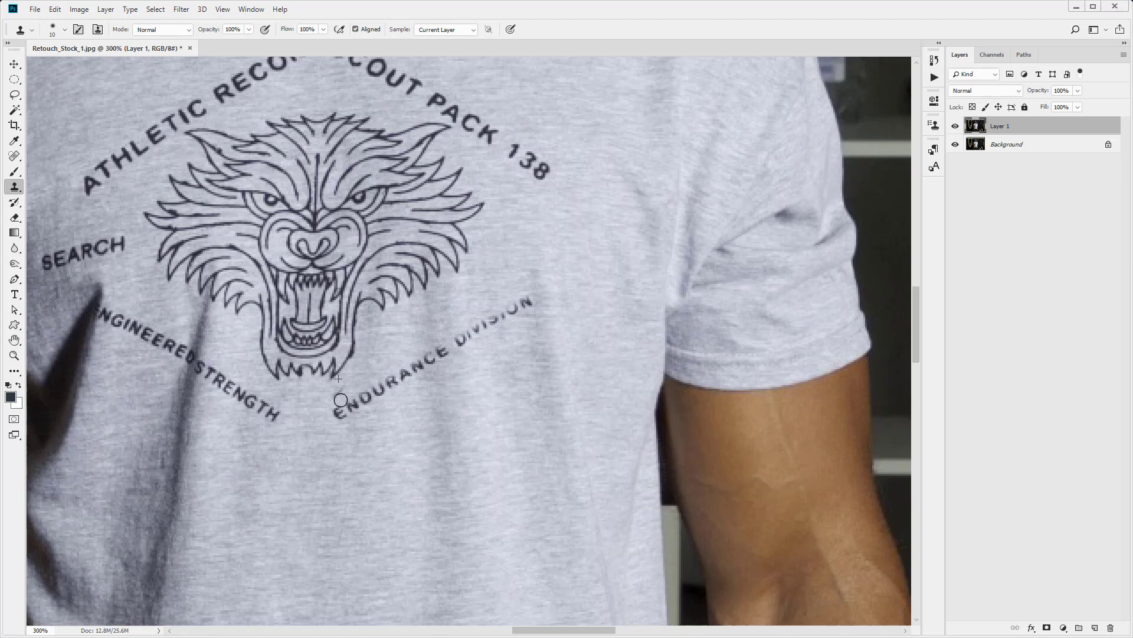
Clone fabric over ENDURANCE, the ISION letters, and the faint marks under the wolf's chin.
mouse_move(337, 391)
mouse_down()
mouse_move(335, 377)
mouse_move(336, 389)
mouse_up()
drag(520, 338, 518, 329)
alt+click(531, 337)
drag(531, 301, 337, 411)
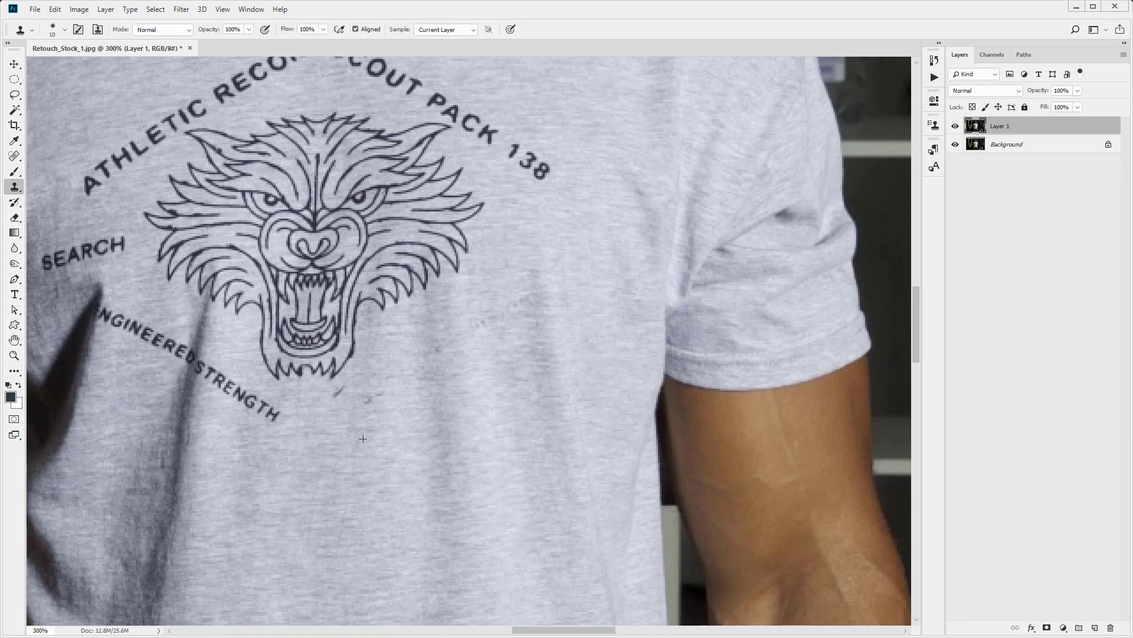
drag(464, 333, 501, 315)
alt+click(333, 423)
drag(337, 398, 340, 386)
Fit the whole image on screen and toggle Layer 1 to compare with the original.
key(z)
right_click(115, 343)
click(147, 348)
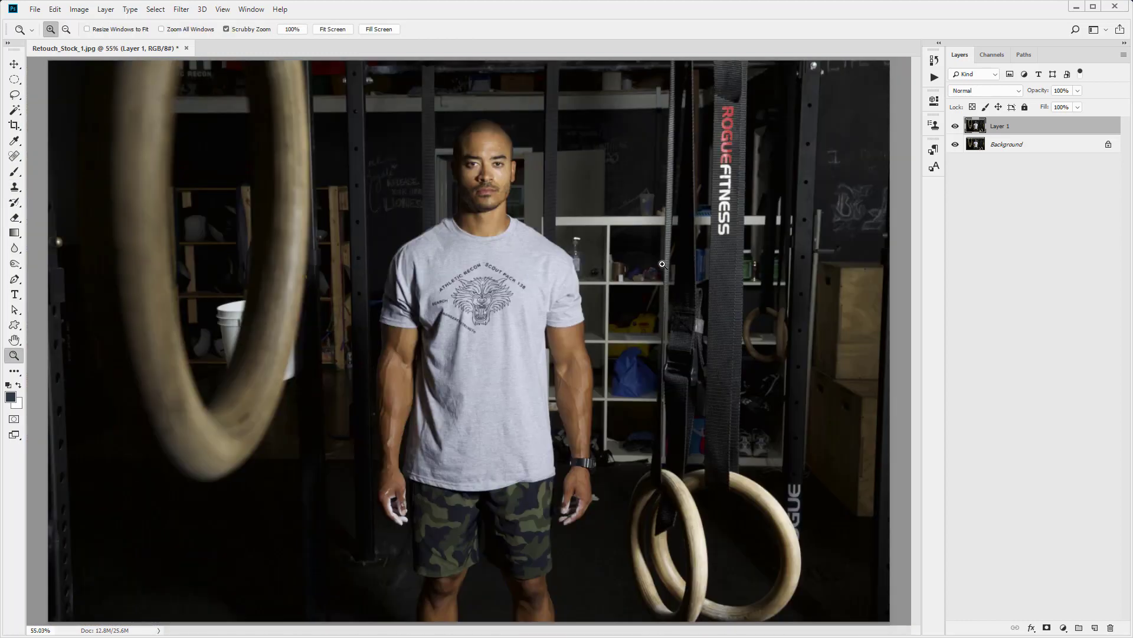
click(955, 127)
click(954, 127)
click(954, 127)
click(955, 127)
click(954, 127)
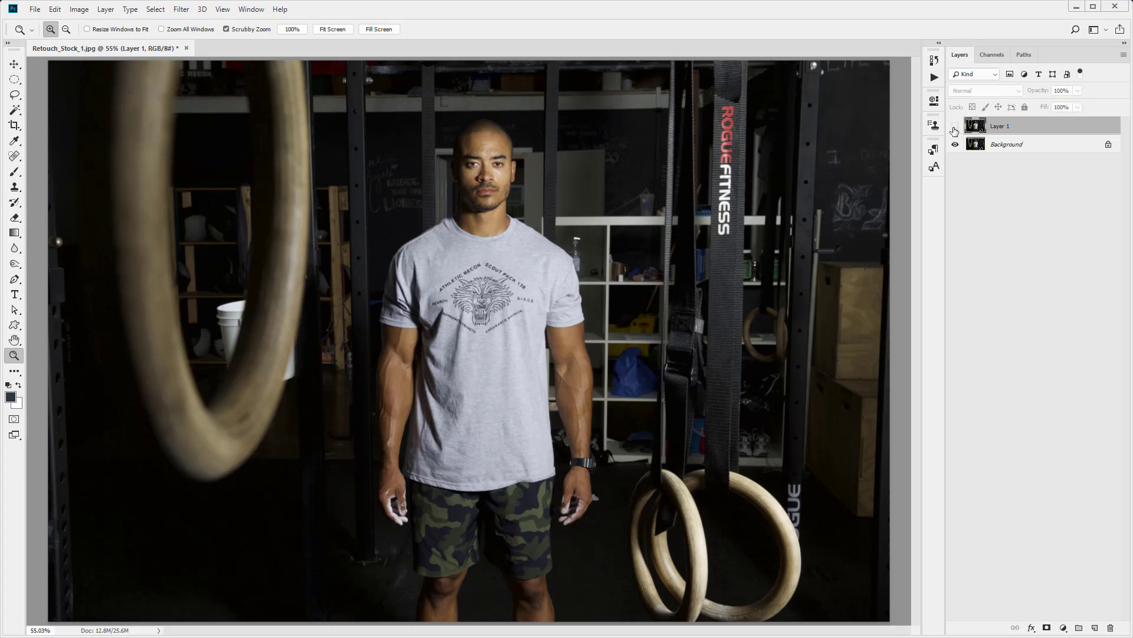
click(955, 127)
click(955, 127)
click(955, 127)
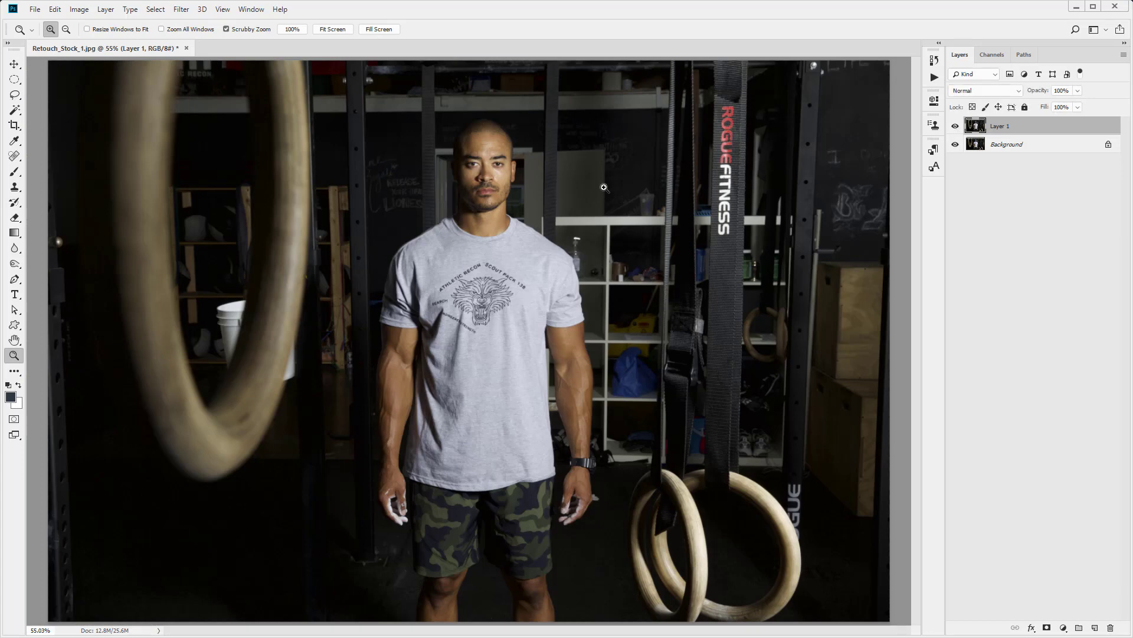
drag(523, 308, 836, 191)
click(956, 127)
click(956, 127)
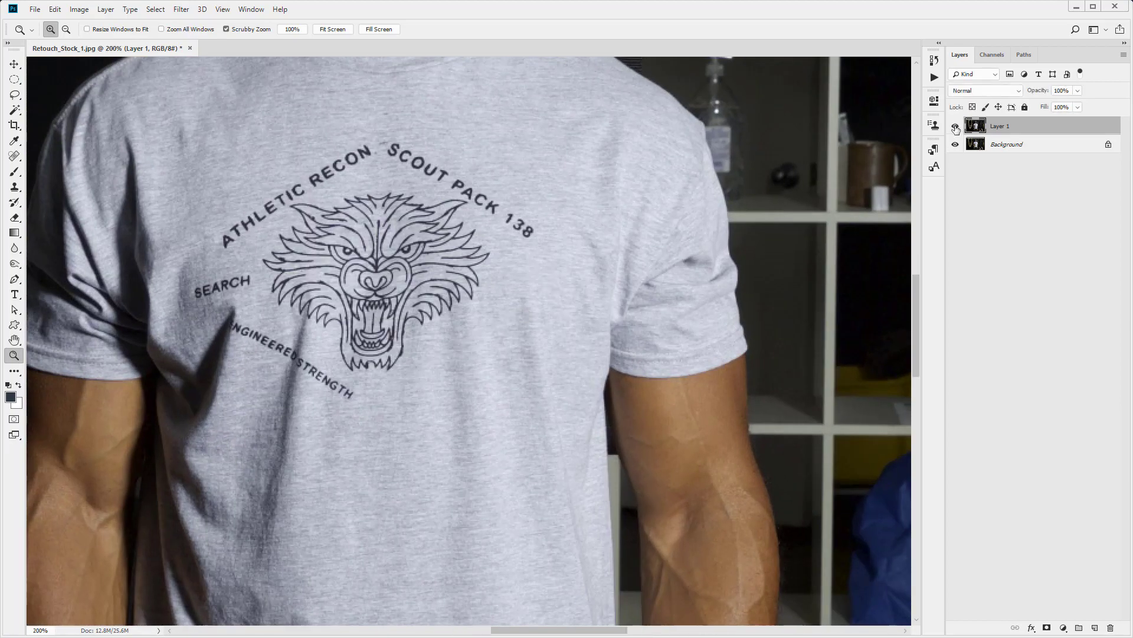
click(956, 128)
click(956, 127)
click(15, 186)
click(47, 184)
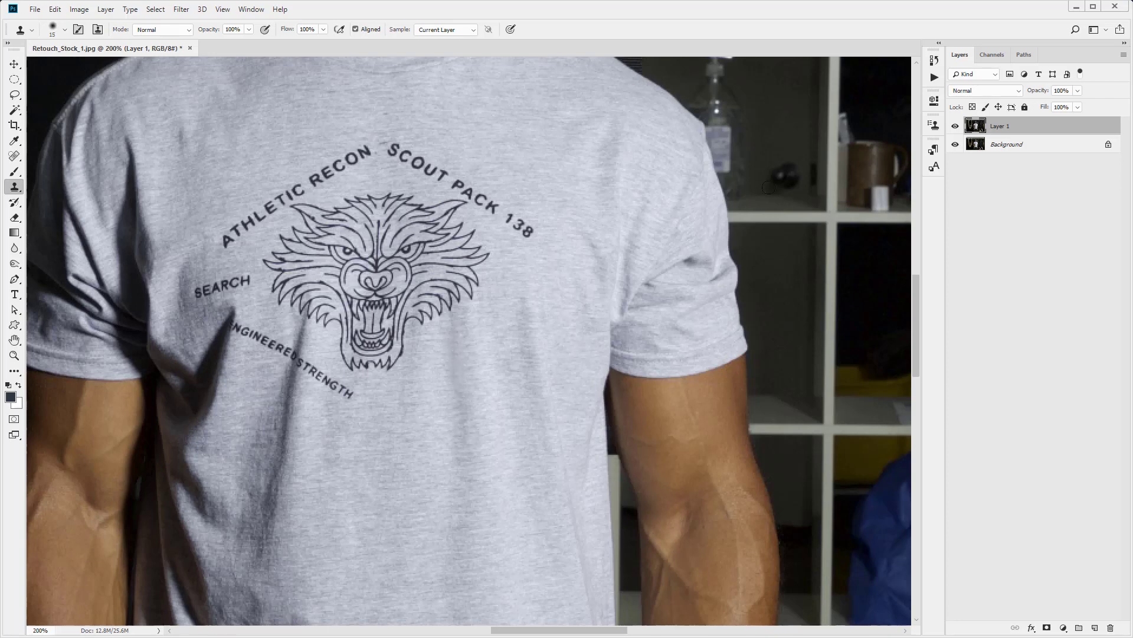
click(956, 126)
click(955, 126)
click(955, 126)
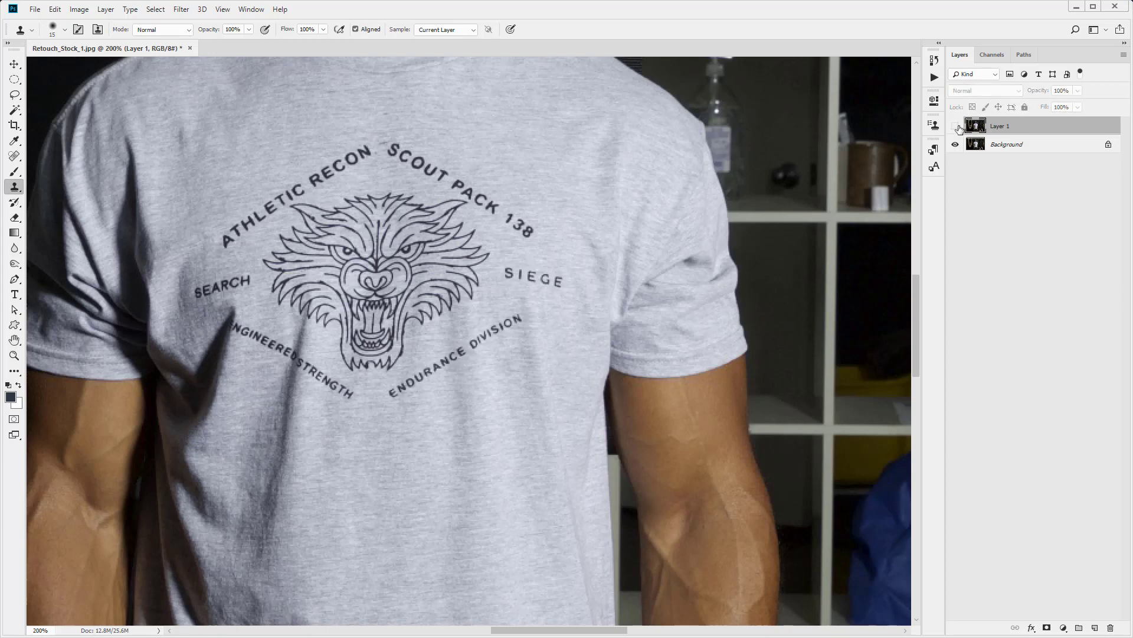
click(956, 126)
click(956, 126)
click(956, 126)
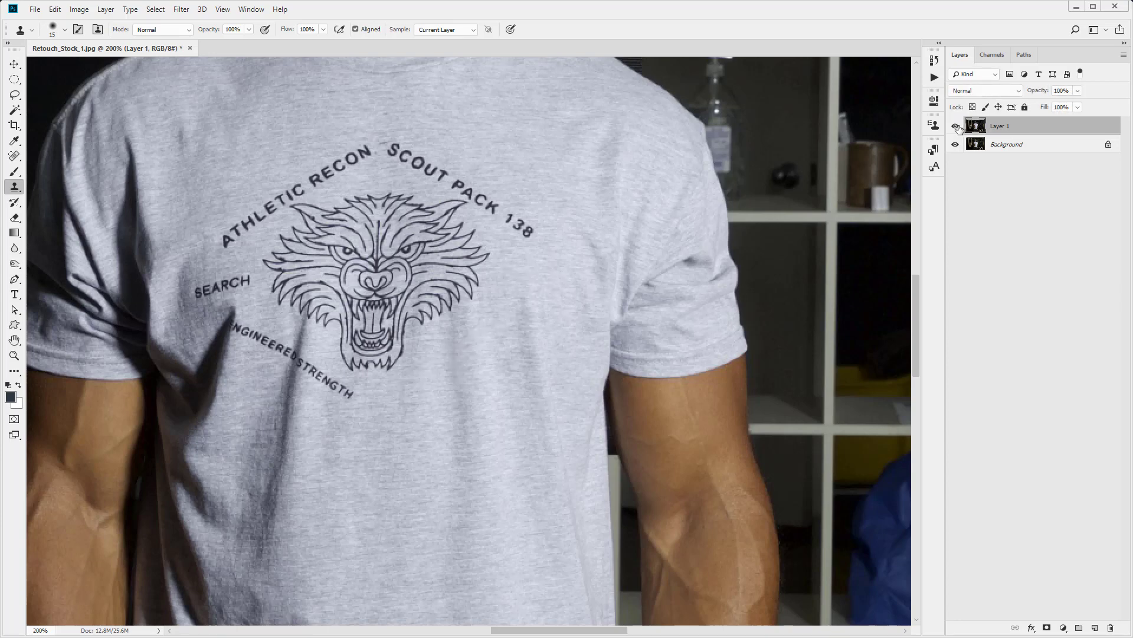
click(956, 126)
click(955, 126)
click(14, 356)
click(280, 352)
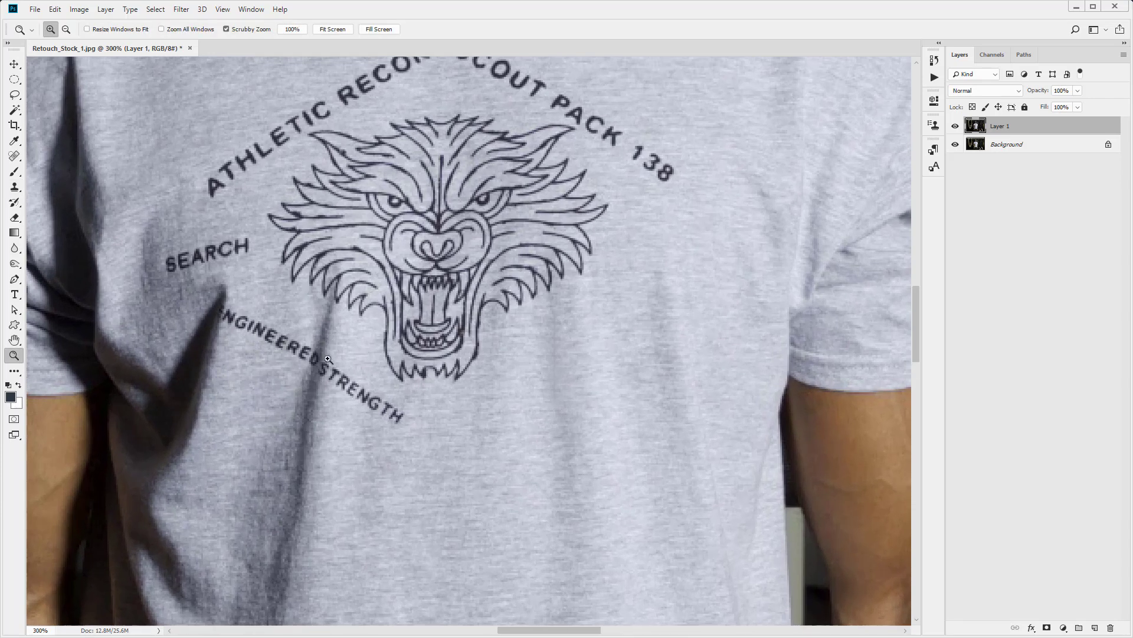
Switch to an 8 px Clone Stamp and clone fabric over the D, E and STRENGTH letters.
right_click(14, 187)
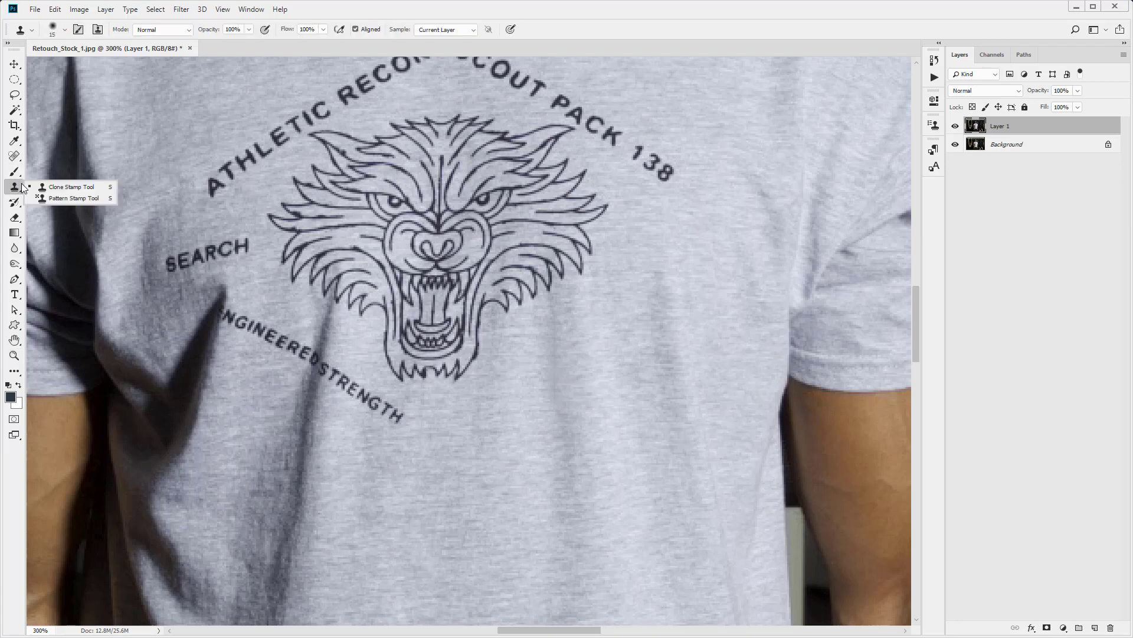
click(56, 187)
key(bracketleft)
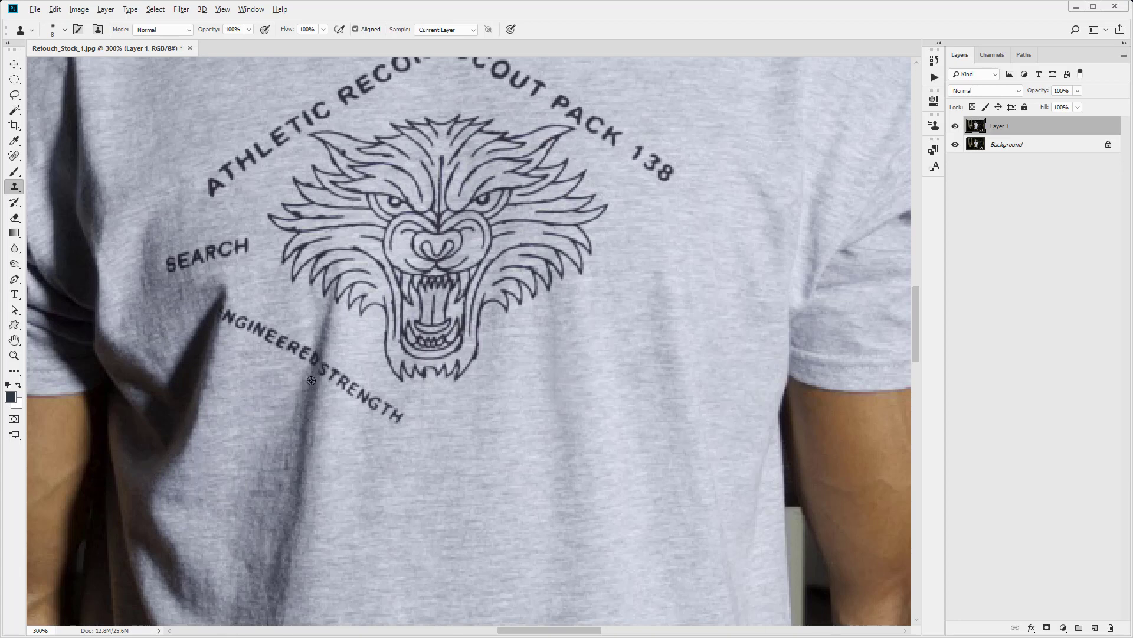
drag(315, 371, 317, 362)
drag(301, 363, 305, 353)
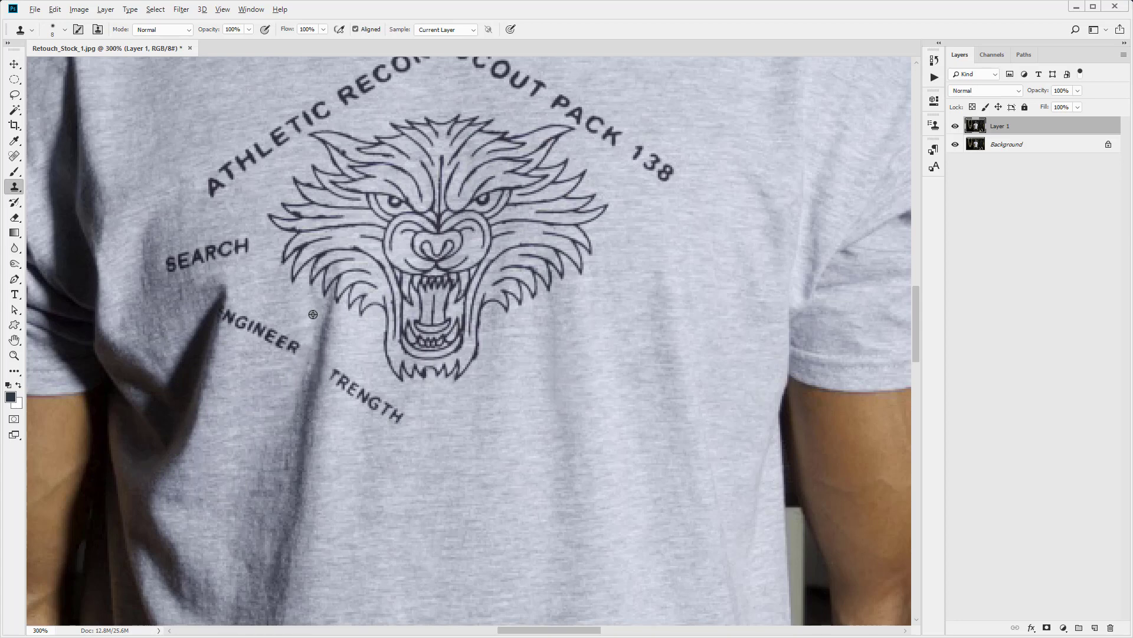
alt+click(398, 440)
mouse_move(396, 422)
mouse_down()
mouse_move(334, 382)
mouse_move(399, 420)
mouse_up()
alt+click(339, 352)
mouse_move(337, 369)
mouse_down()
mouse_move(389, 406)
mouse_move(335, 370)
mouse_up()
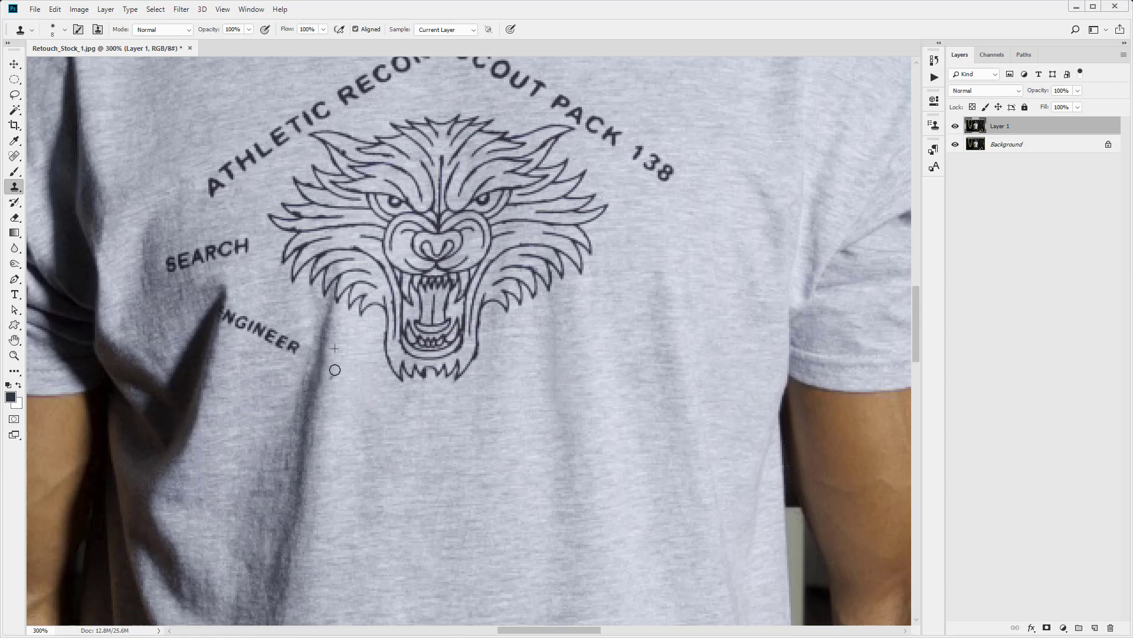
Sample fabric below ENGINEER and paint out the remaining ENGINEER letters near the shadow.
alt+click(287, 369)
drag(290, 355, 237, 324)
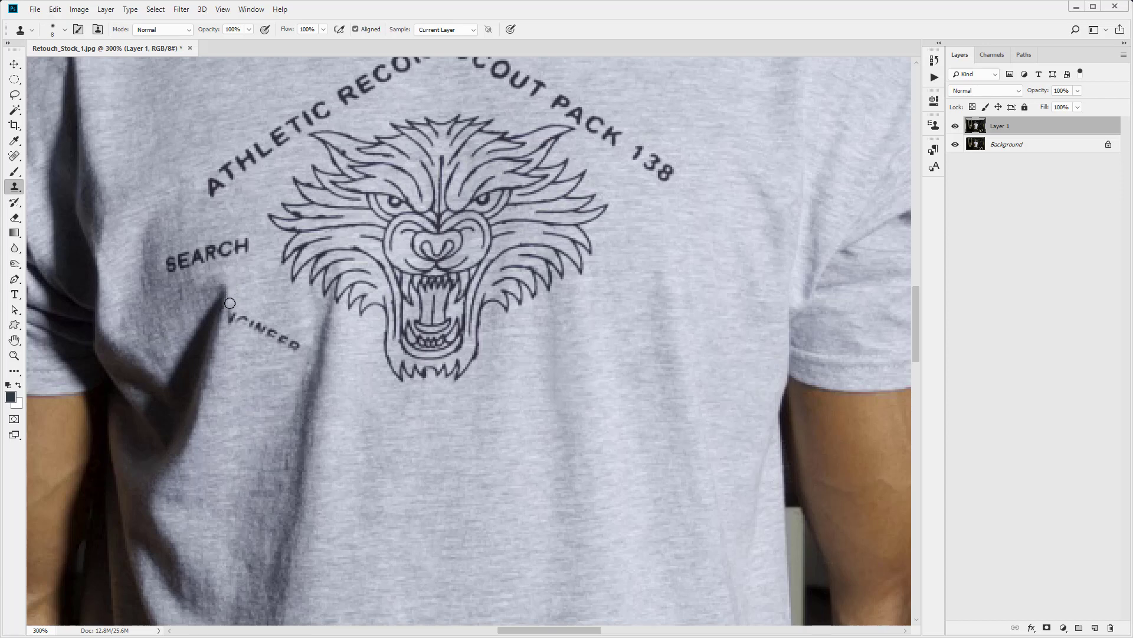
mouse_move(228, 307)
mouse_down()
mouse_move(292, 346)
mouse_move(233, 319)
mouse_up()
alt+click(237, 287)
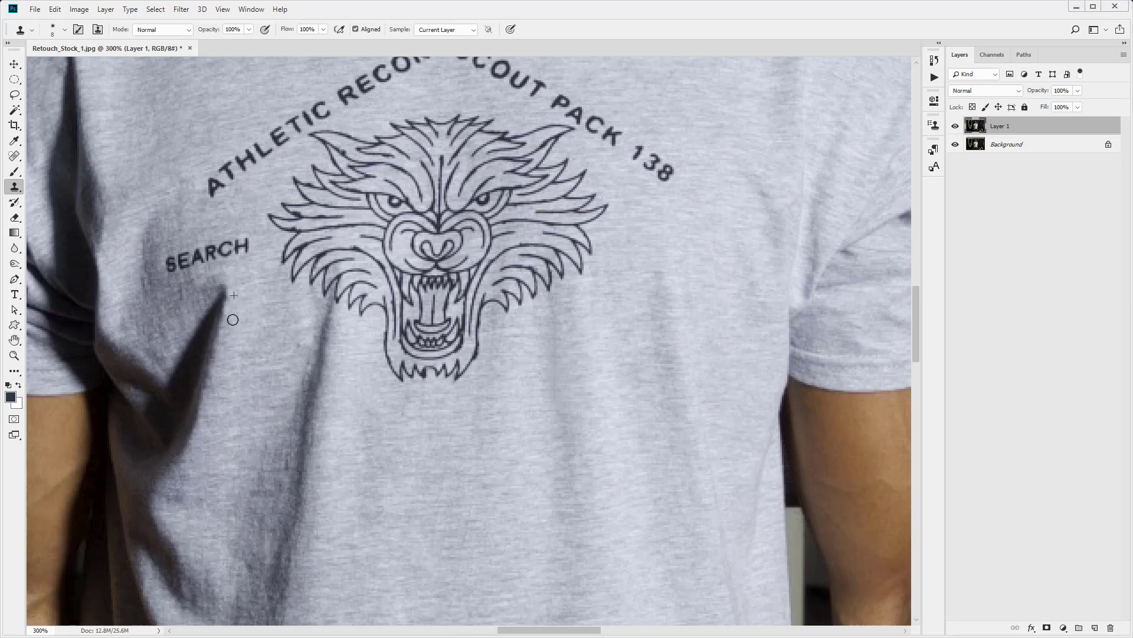
alt+click(224, 340)
Fit the whole photo on screen and toggle Layer 1 off and on to compare with the original.
click(14, 355)
right_click(246, 314)
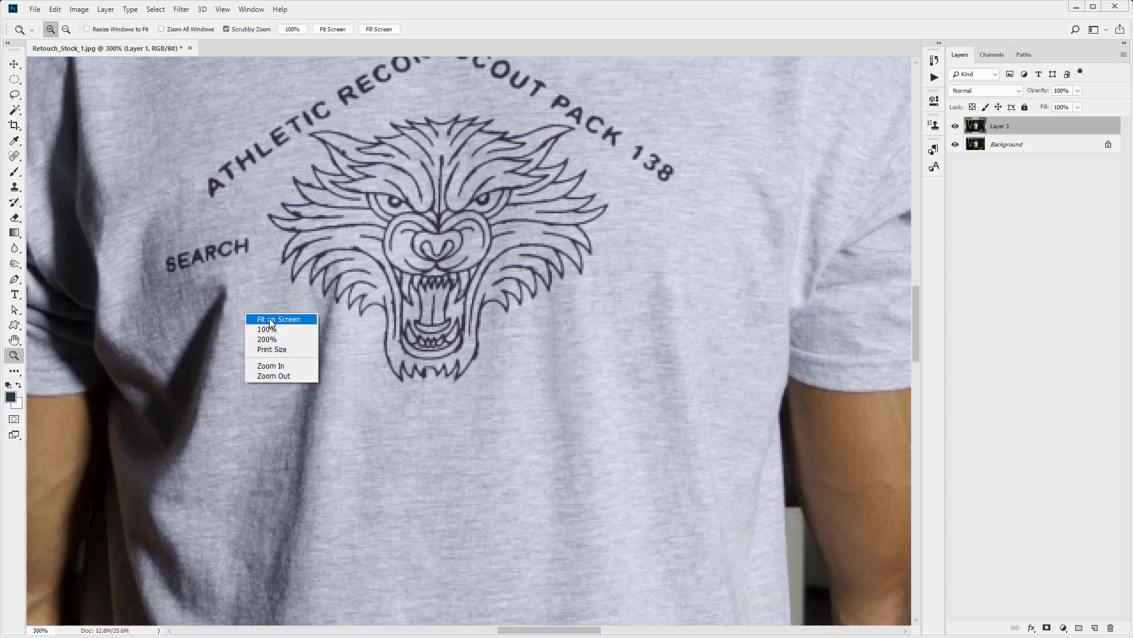
click(271, 320)
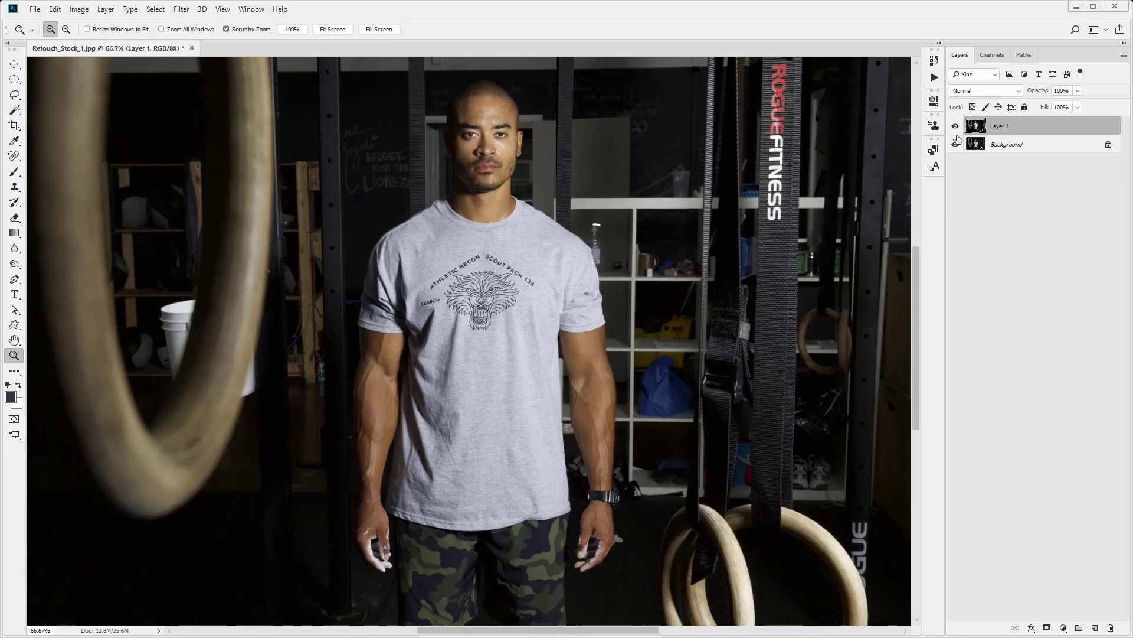
click(956, 127)
click(956, 126)
click(955, 126)
click(956, 126)
click(956, 126)
click(955, 127)
Give the comparison a final check, then zoom to 200% on the shirt logo.
click(955, 127)
click(956, 126)
click(490, 291)
click(502, 284)
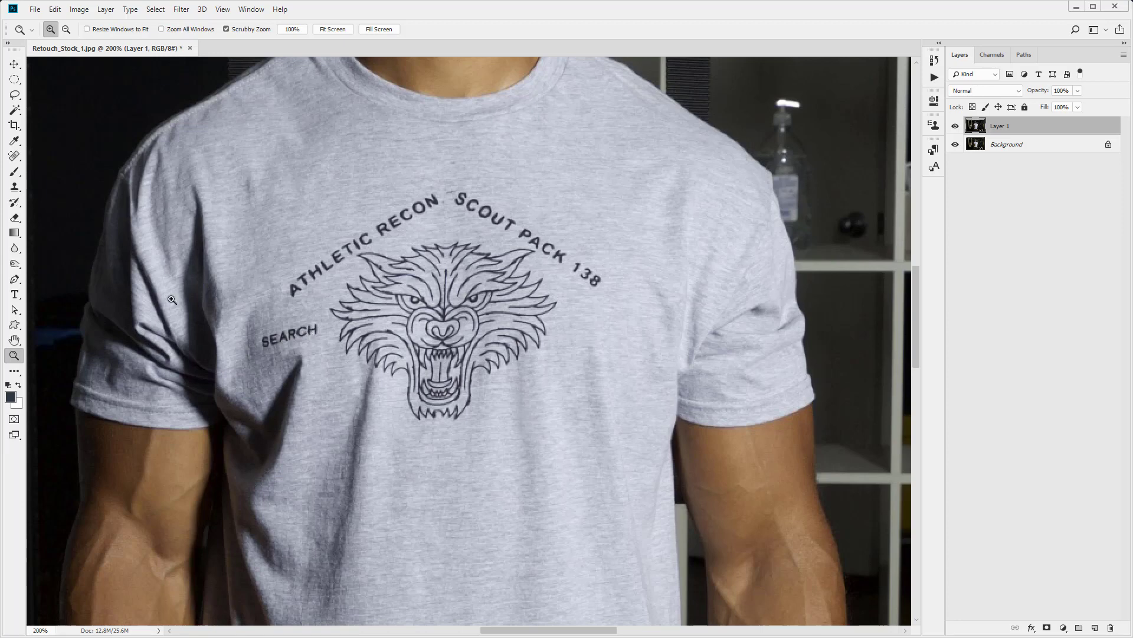
Zoom to 300% around SEARCH and clone plain fabric over the whole word.
click(294, 331)
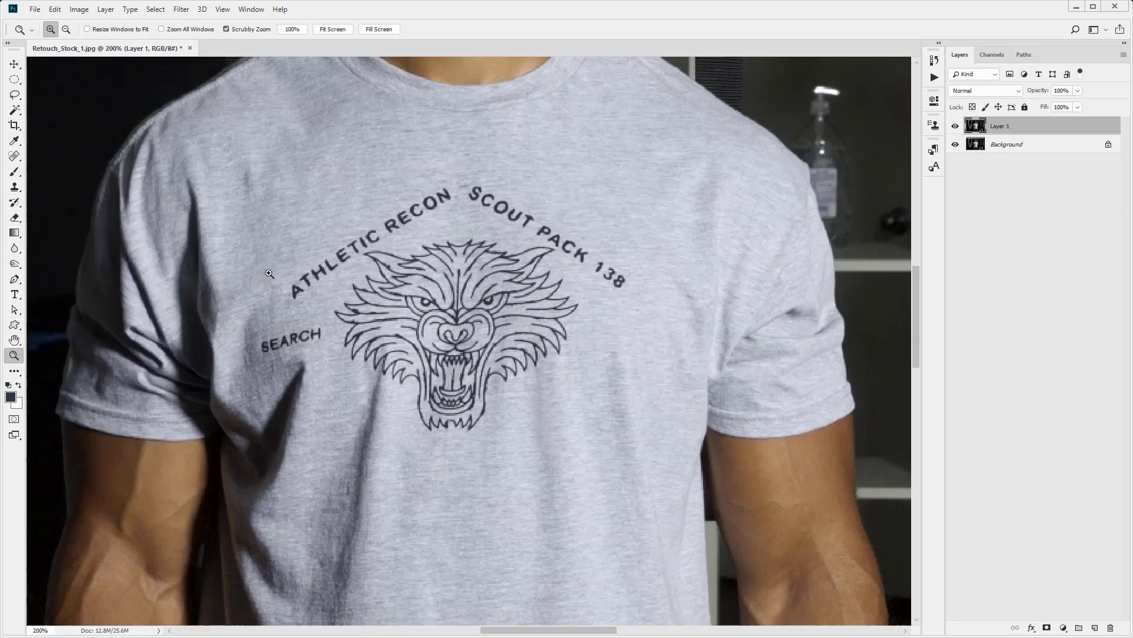
click(14, 186)
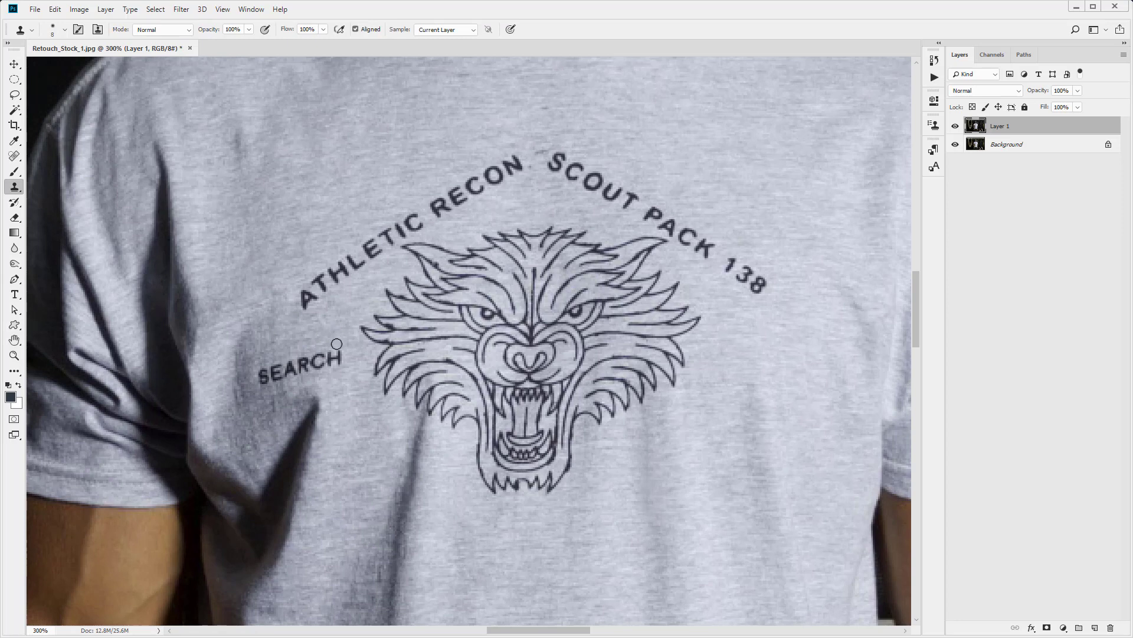
alt+click(319, 324)
mouse_move(309, 352)
mouse_down()
mouse_move(272, 369)
mouse_move(277, 381)
mouse_move(263, 356)
mouse_move(275, 370)
mouse_move(271, 407)
mouse_up()
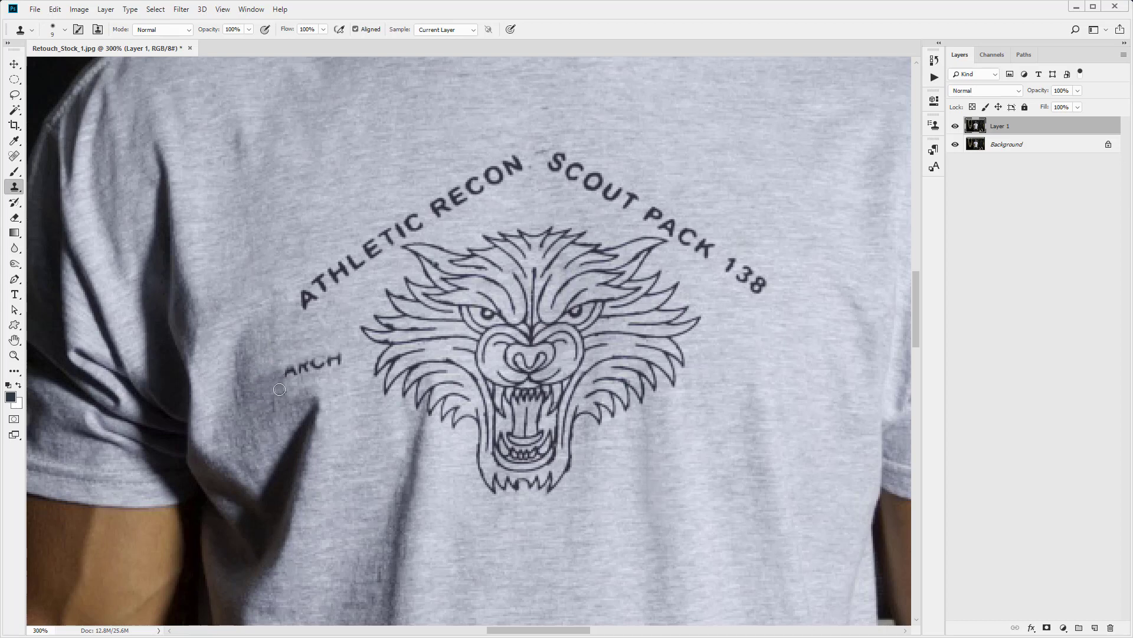
mouse_move(349, 362)
mouse_down()
mouse_move(316, 356)
mouse_move(291, 370)
mouse_move(331, 367)
mouse_up()
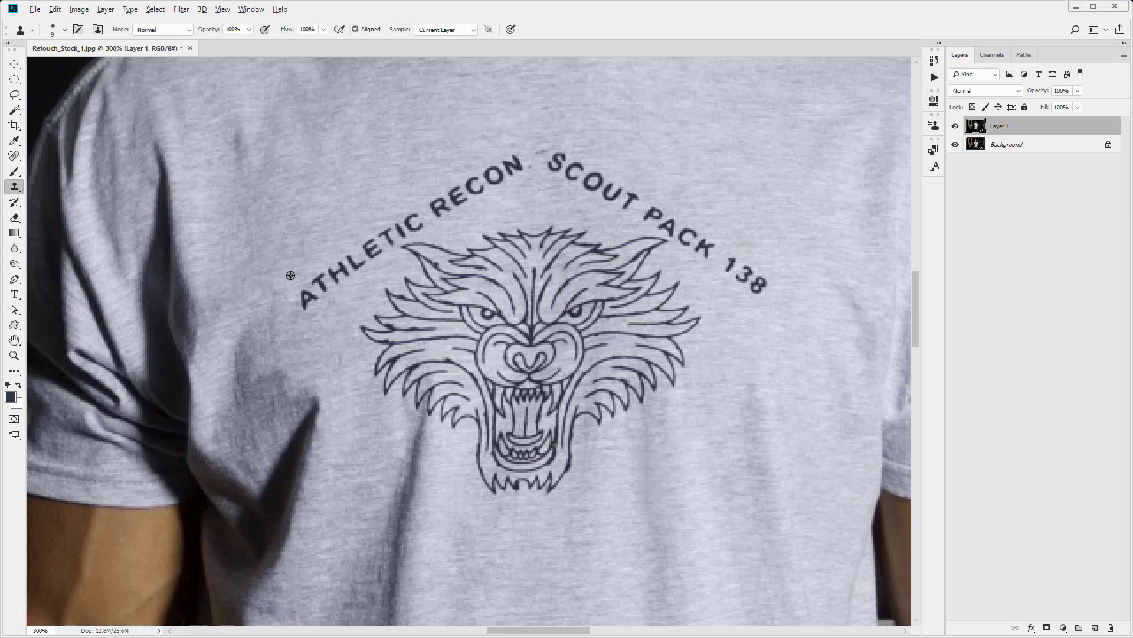
With a larger brush, clone out ATHLETIC RECON, SCOUT and PACK 138, cleaning leftover specks.
key(bracketright)
key(bracketright)
alt+click(291, 258)
mouse_move(304, 265)
mouse_down()
mouse_move(463, 177)
mouse_move(466, 159)
mouse_move(310, 292)
mouse_up()
scroll(539, 607, right, 5)
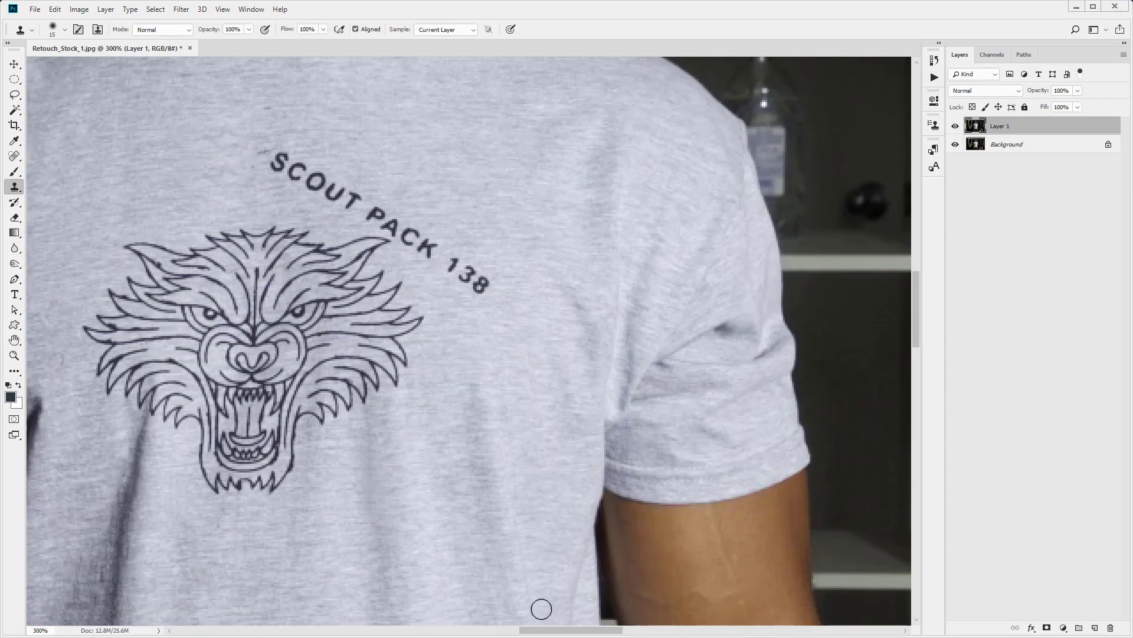
alt+click(302, 115)
mouse_move(507, 284)
mouse_down()
mouse_move(498, 253)
mouse_move(443, 246)
mouse_move(390, 206)
mouse_up()
drag(307, 149, 499, 295)
drag(319, 177, 286, 170)
Fit the photo on screen, toggle Layer 1 to check progress, and zoom in on the wolf.
key(z)
right_click(210, 273)
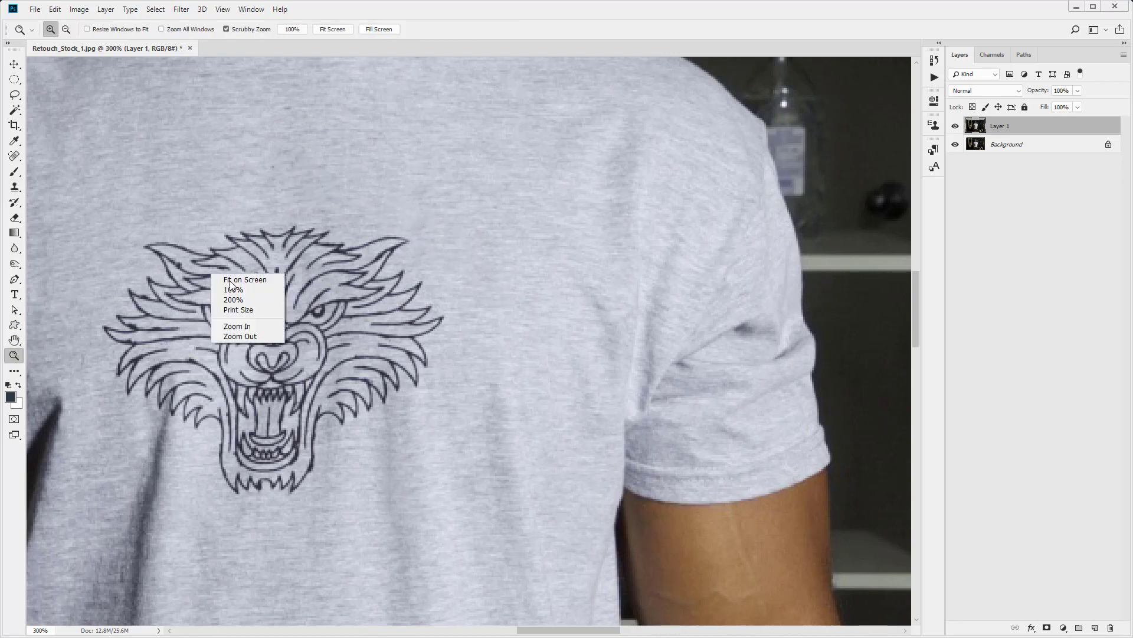
click(233, 280)
click(955, 126)
click(955, 125)
drag(483, 307, 548, 271)
Frame the shirt at 200% and clone clean fabric over the wolf's ears and top fur.
key(ctrl+0)
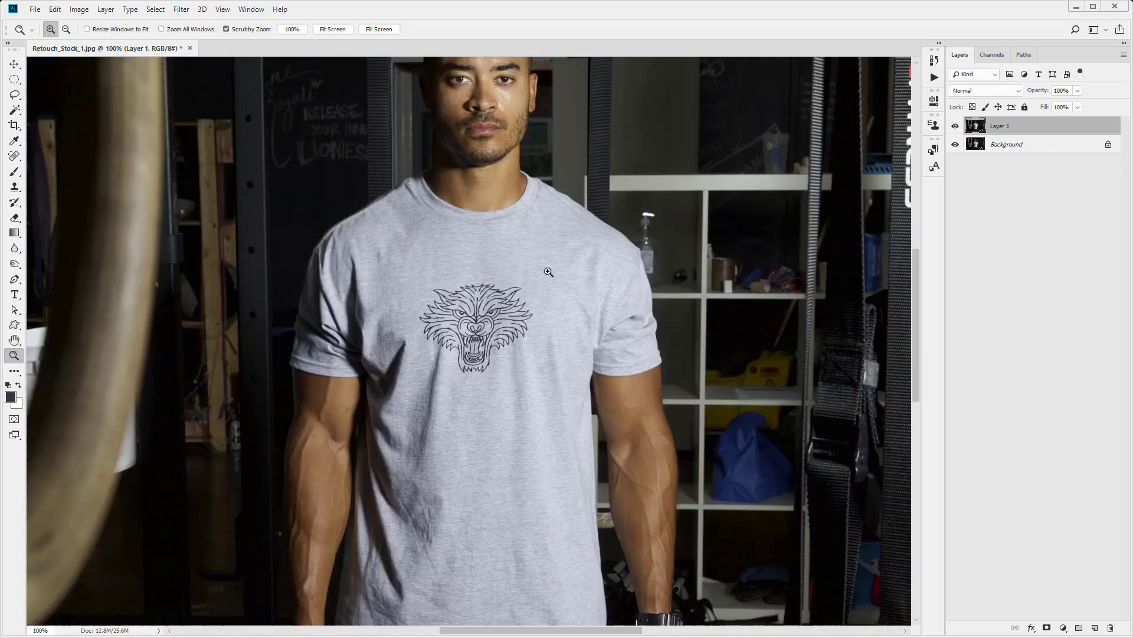
key(ctrl+plus)
key(ctrl+plus)
key(ctrl+plus)
click(15, 186)
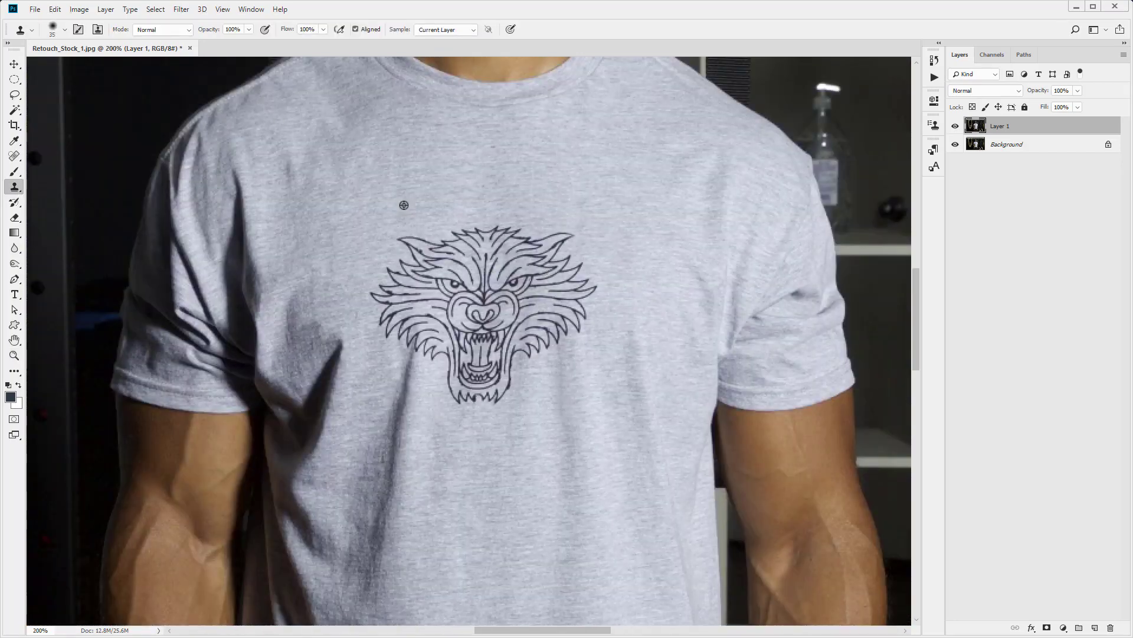
alt+click(379, 188)
mouse_move(387, 244)
mouse_down()
mouse_move(487, 228)
mouse_move(560, 240)
mouse_move(579, 254)
mouse_move(591, 311)
mouse_up()
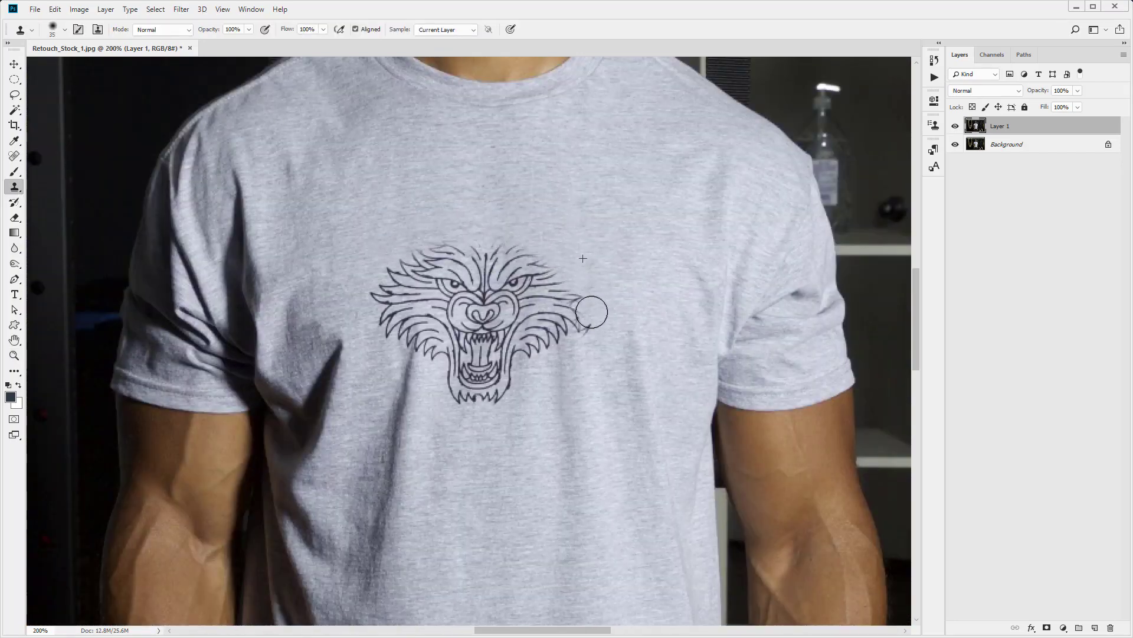
Clone away the wolf's lower jaw, chin and right-side fur strokes with nearby fabric.
alt+click(490, 485)
mouse_move(483, 422)
mouse_down()
mouse_move(463, 388)
mouse_move(506, 374)
mouse_move(525, 350)
mouse_up()
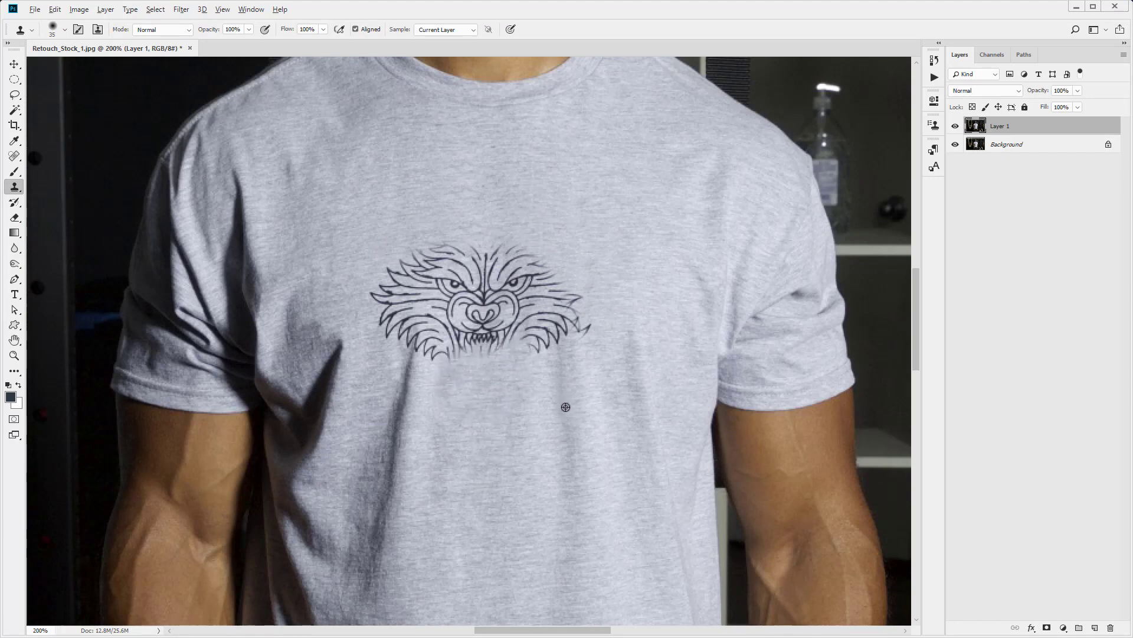
alt+click(587, 387)
mouse_move(591, 331)
mouse_down()
mouse_move(590, 316)
mouse_move(566, 332)
mouse_up()
alt+click(574, 405)
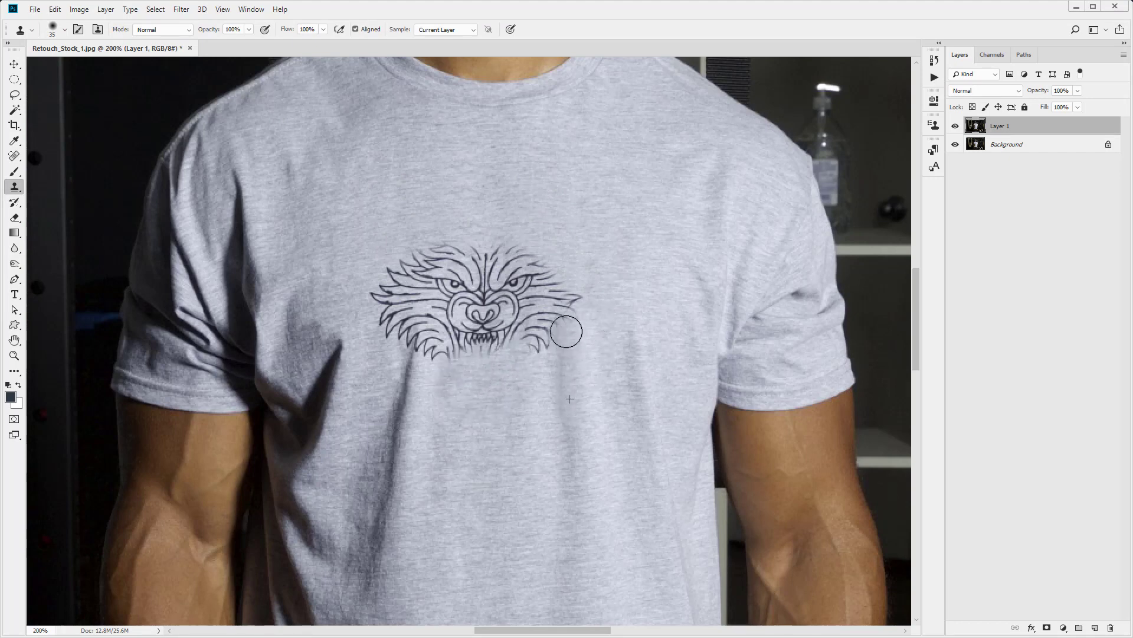
alt+click(558, 190)
mouse_move(560, 291)
mouse_down()
mouse_move(566, 314)
mouse_move(586, 275)
mouse_move(587, 321)
mouse_up()
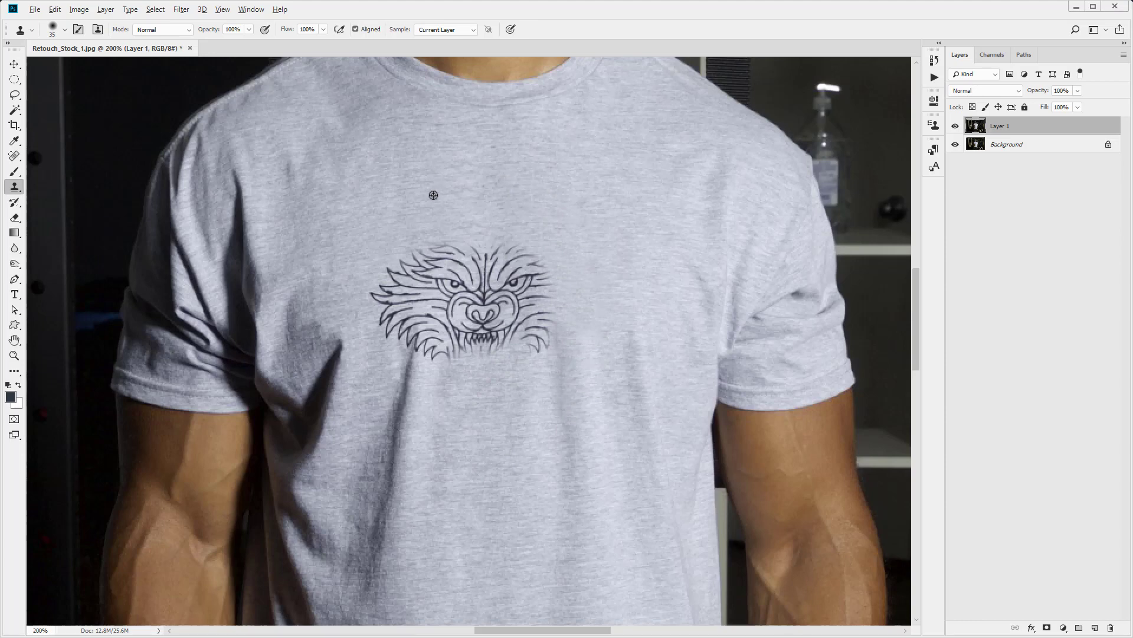
alt+click(435, 405)
mouse_move(446, 354)
mouse_down()
mouse_move(543, 352)
mouse_move(547, 316)
mouse_up()
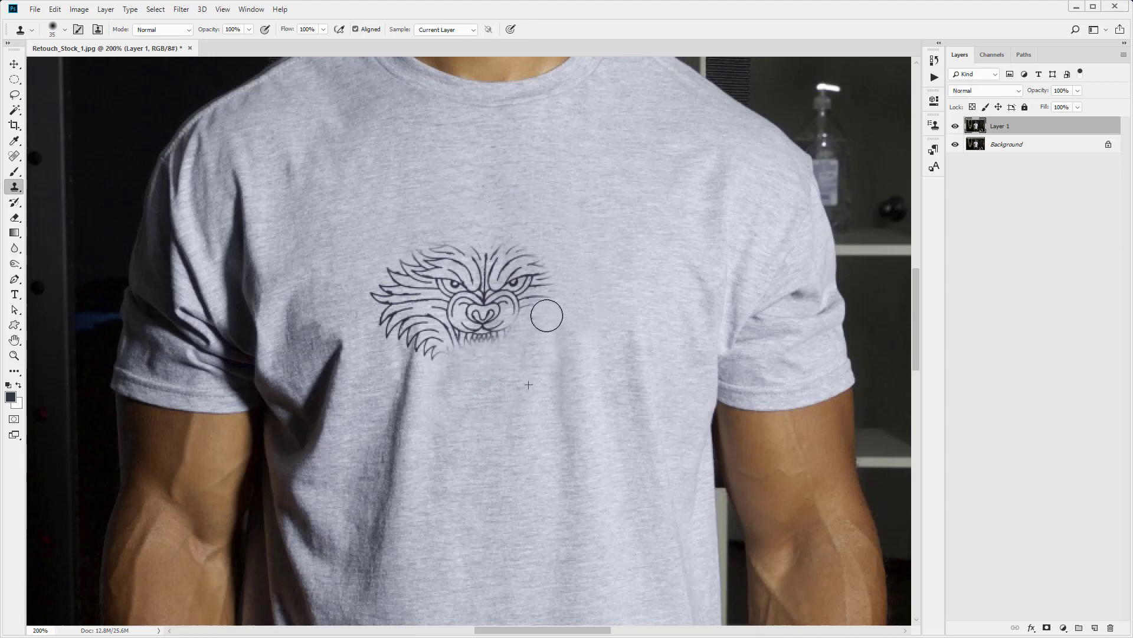
Cover the wolf's upper-left fur, top-of-head strokes and lower teeth with cloned fabric.
alt+click(342, 260)
drag(372, 281, 430, 236)
alt+click(417, 164)
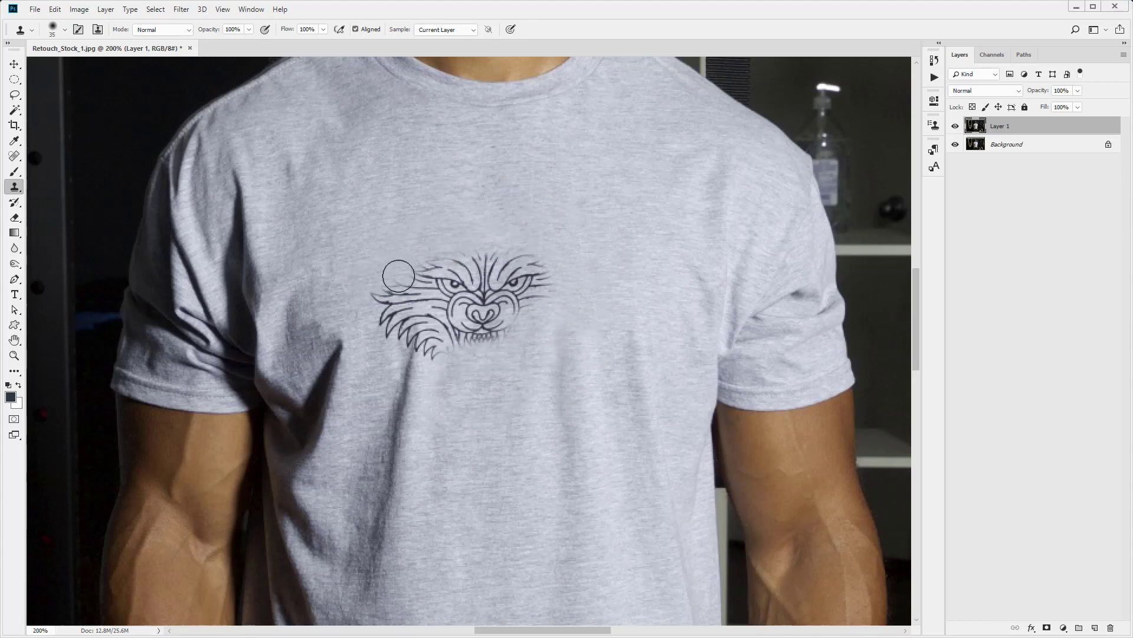
drag(399, 275, 547, 258)
alt+click(519, 385)
mouse_move(485, 348)
mouse_down()
mouse_move(435, 371)
mouse_move(433, 401)
mouse_move(444, 340)
mouse_move(486, 341)
mouse_move(438, 359)
mouse_up()
alt+click(432, 400)
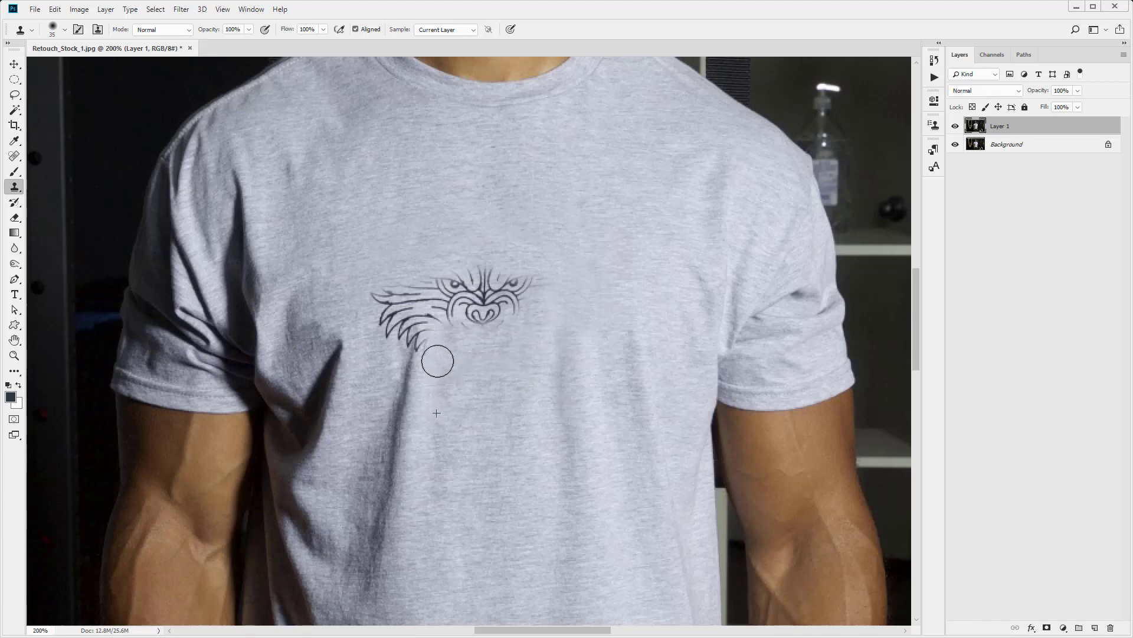
Clone out the remaining face strokes and the faint curved stroke remnant.
alt+click(522, 195)
mouse_move(532, 283)
mouse_down()
mouse_move(519, 271)
mouse_move(498, 291)
mouse_move(425, 272)
mouse_move(488, 311)
mouse_move(382, 309)
mouse_move(392, 340)
mouse_move(398, 321)
mouse_move(393, 337)
mouse_up()
alt+click(332, 250)
alt+click(372, 367)
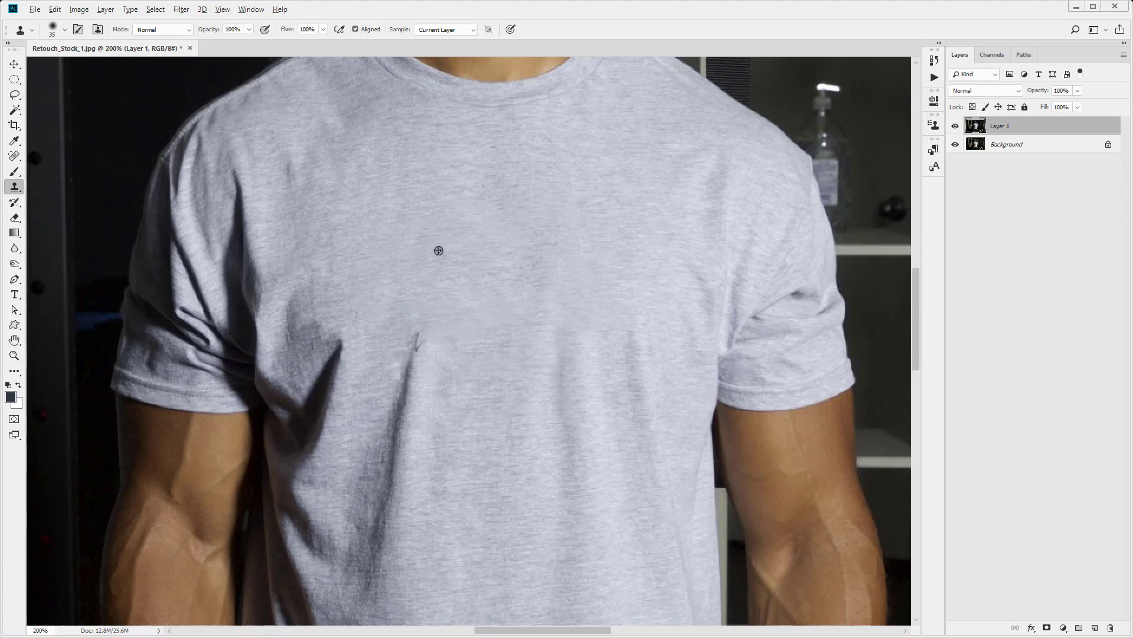
Zoom in on the faint V mark and paint it out with a smaller clone brush.
key(z)
click(419, 339)
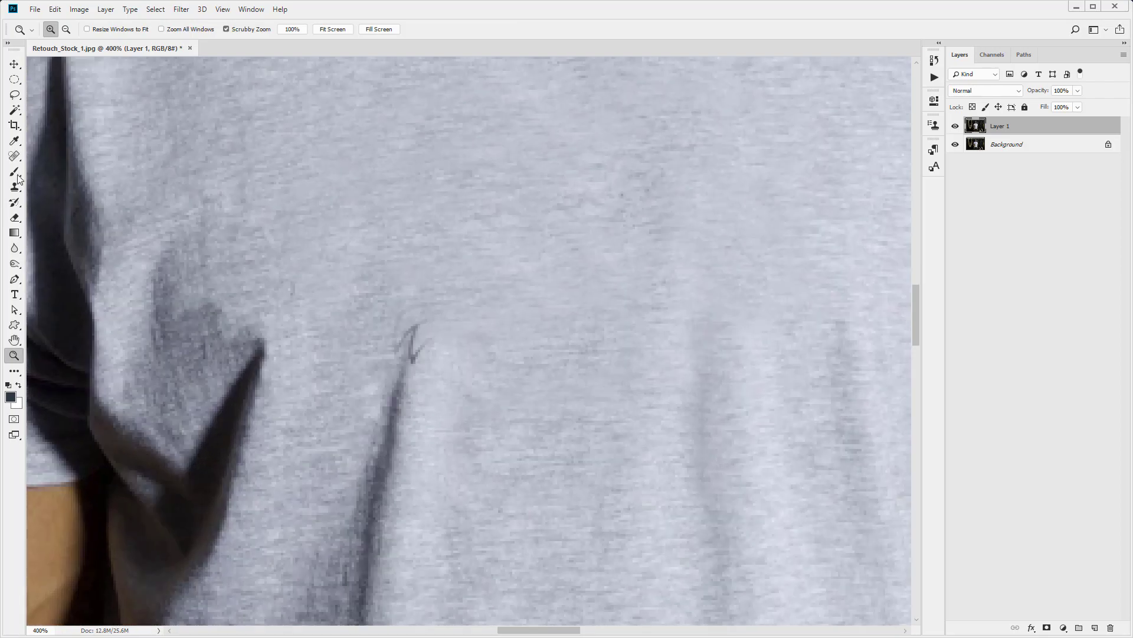
key(s)
key(bracketleft)
key(bracketleft)
key(bracketleft)
key(bracketleft)
key(bracketleft)
key(bracketleft)
key(bracketleft)
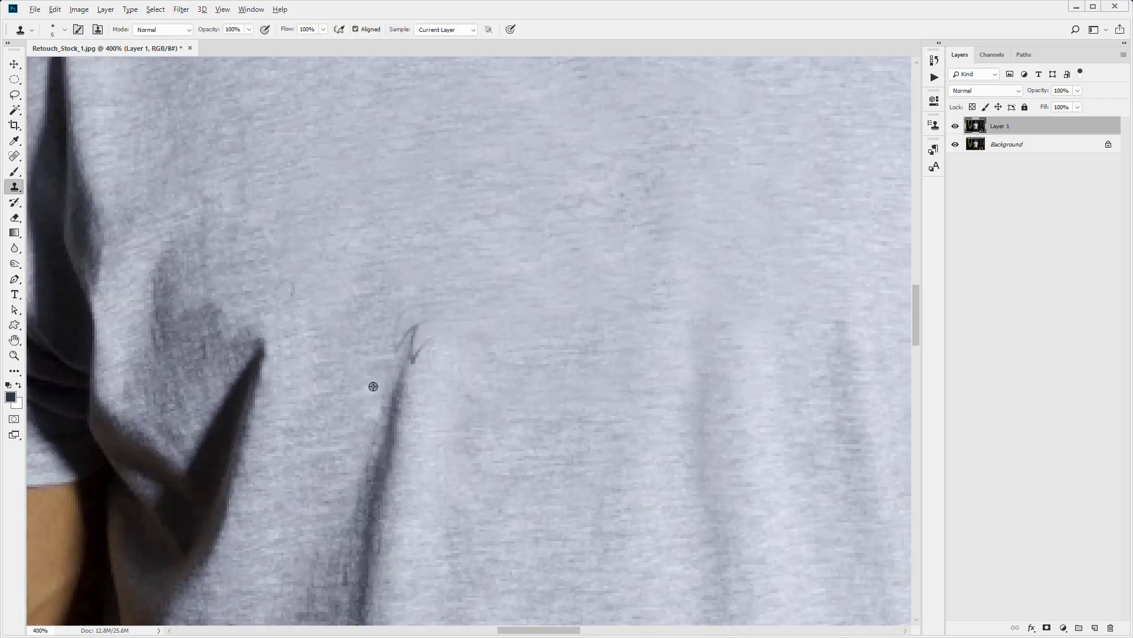
alt+click(379, 374)
alt+click(415, 409)
drag(417, 361, 433, 338)
key(bracketright)
key(bracketright)
key(bracketright)
key(bracketright)
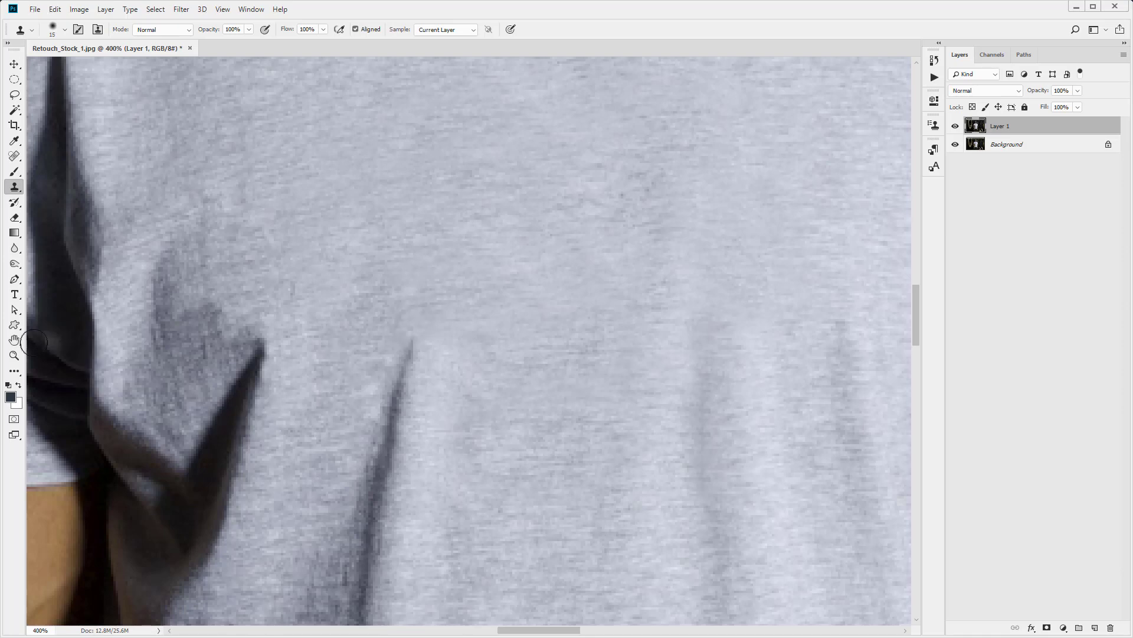
Fit the whole photo on screen and toggle the retouched layer to compare before and after.
key(z)
right_click(308, 308)
click(323, 317)
click(956, 127)
click(955, 126)
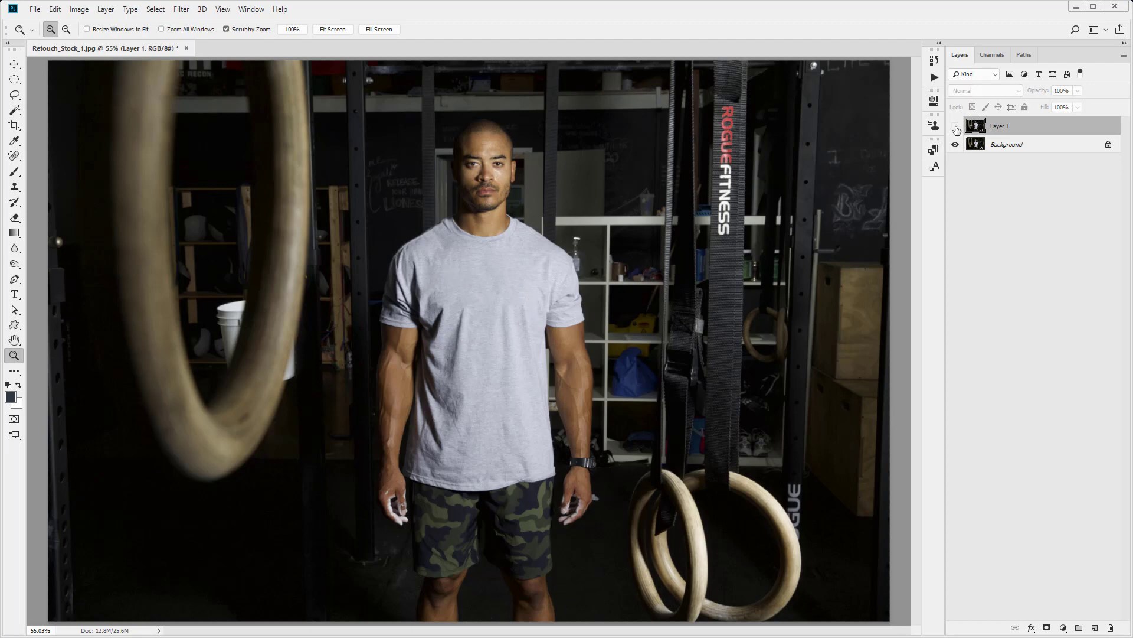
click(956, 127)
click(956, 127)
click(955, 127)
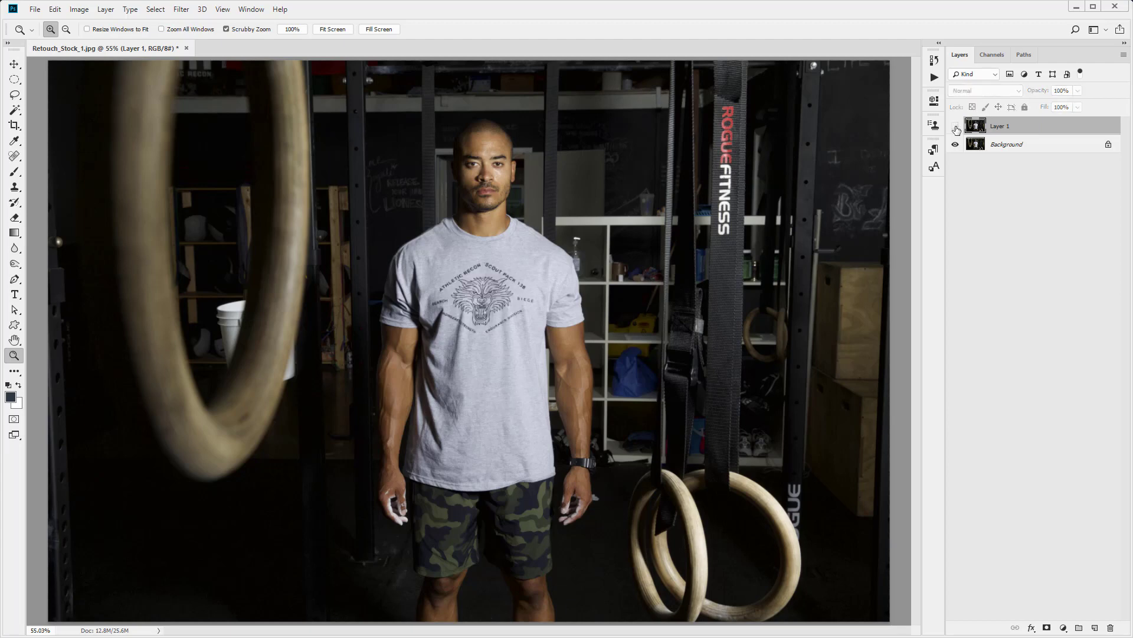
click(956, 127)
click(956, 127)
click(955, 127)
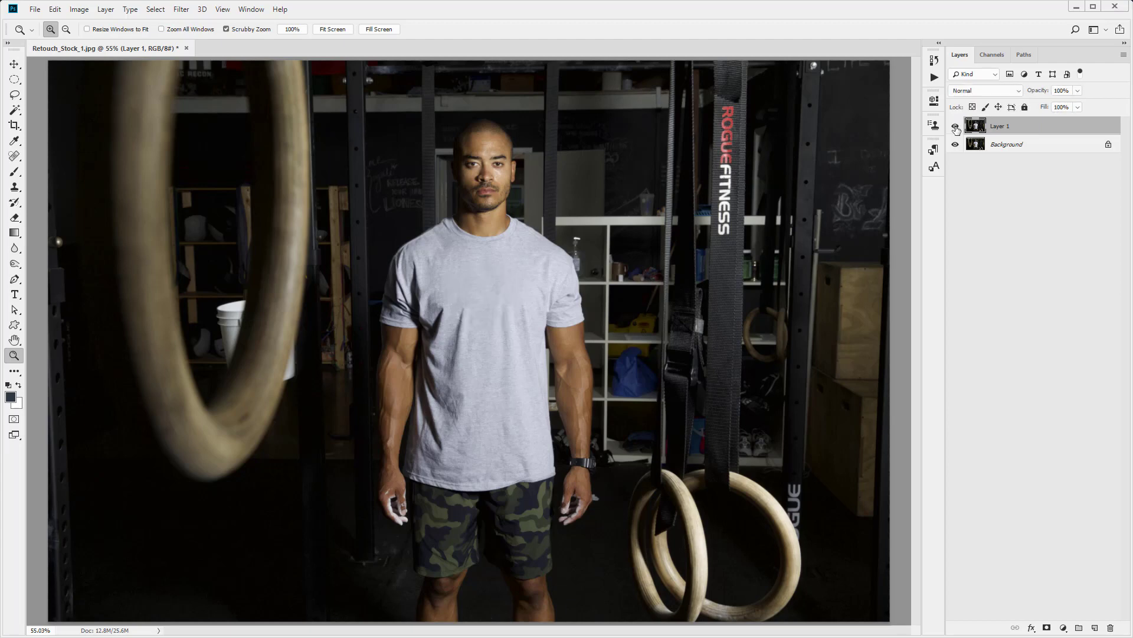
click(955, 126)
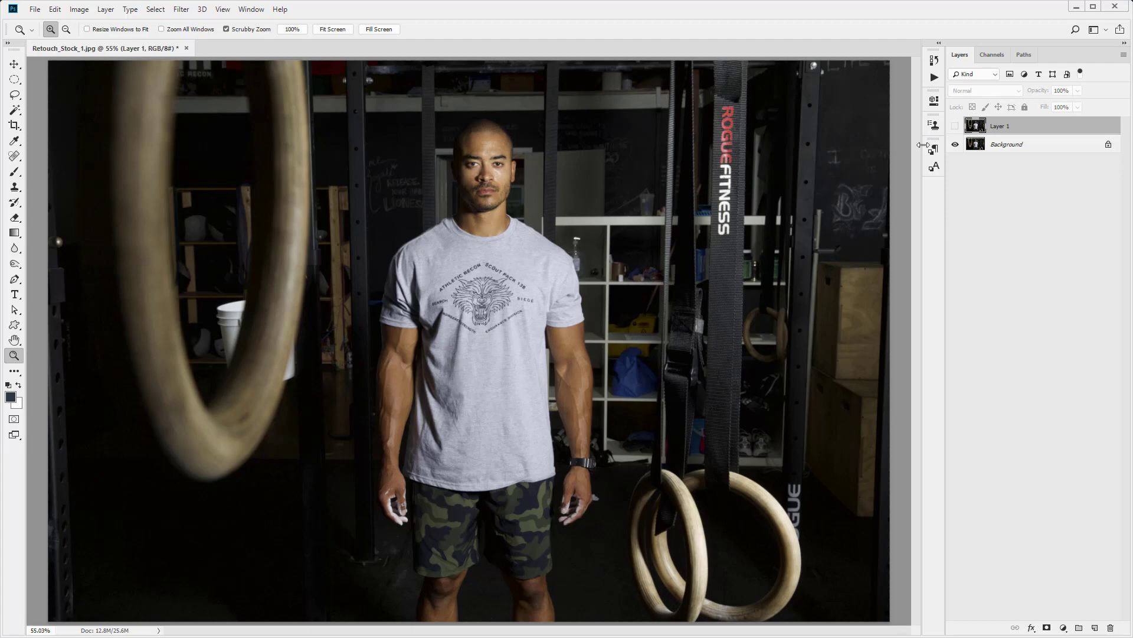
click(956, 127)
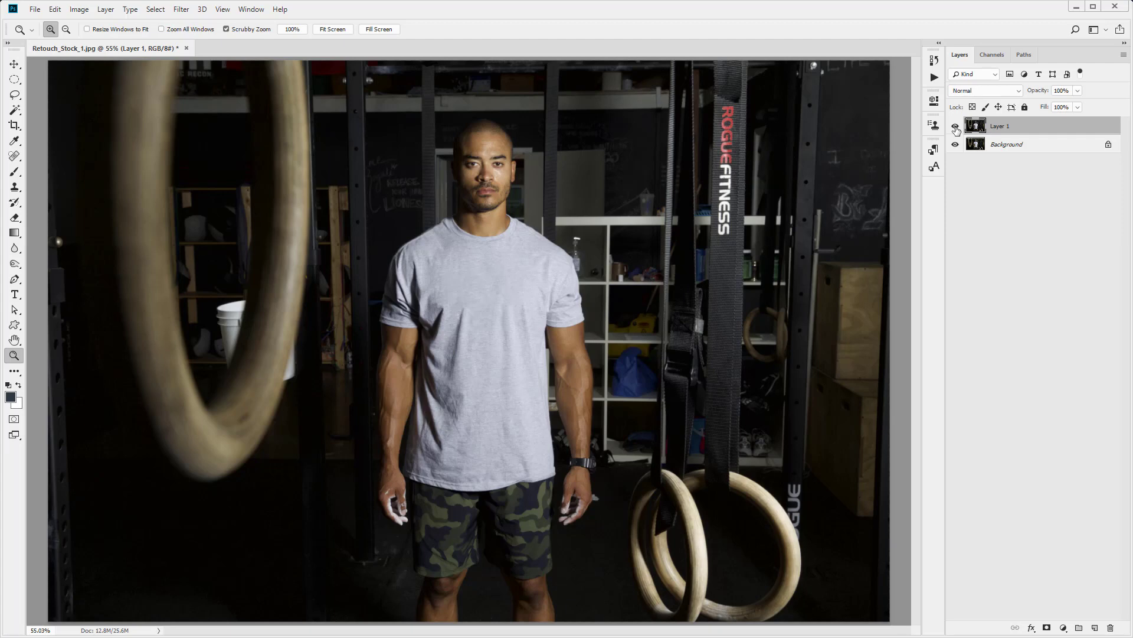